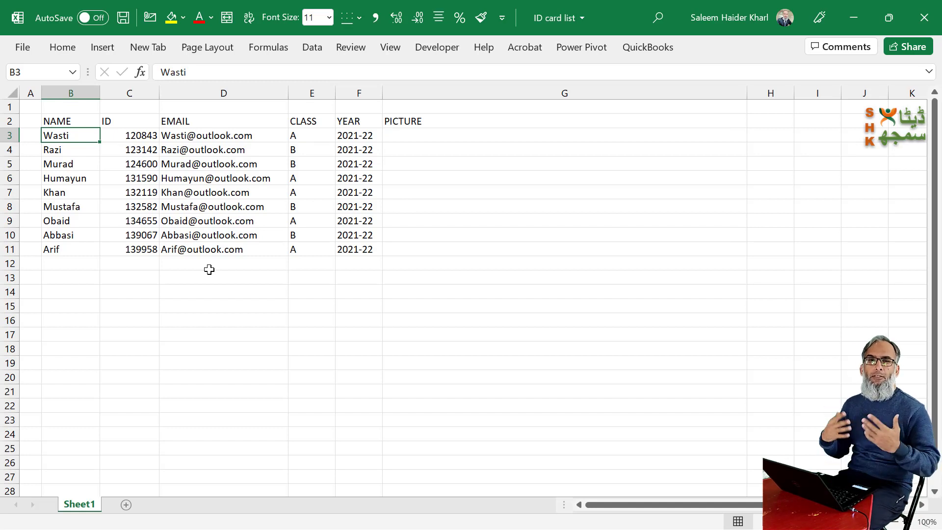
pyautogui.click(228, 154)
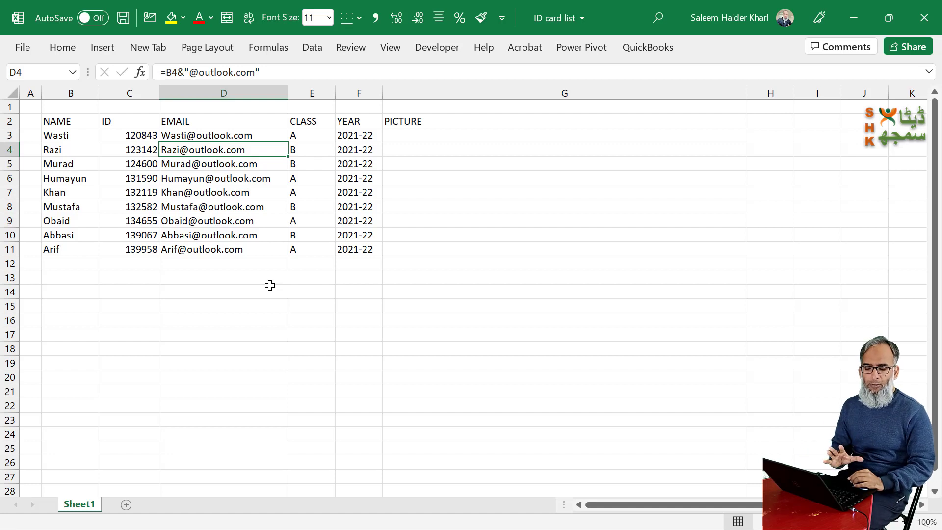
pyautogui.click(321, 178)
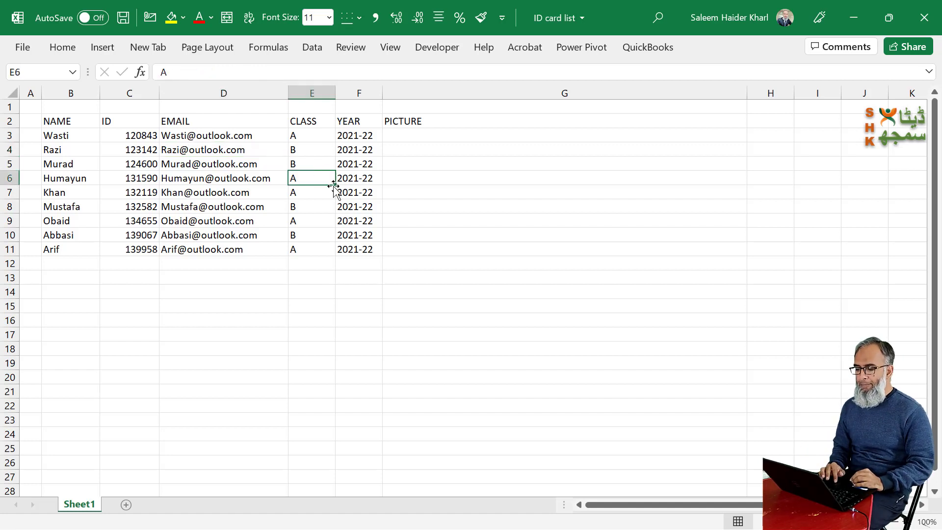
pyautogui.click(367, 195)
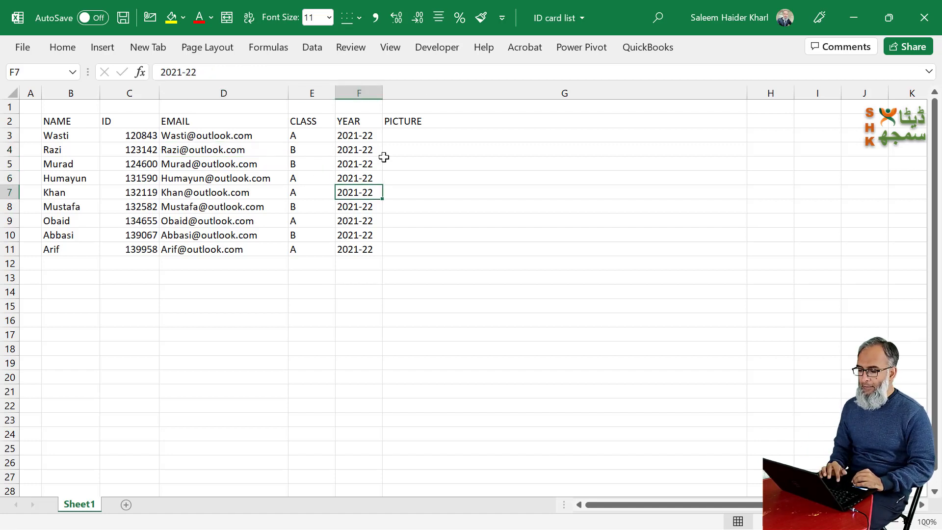
# Select the first PICTURE cell G3, then switch to File Explorer and open the Pics folder inside ID card mail merge
pyautogui.click(425, 138)
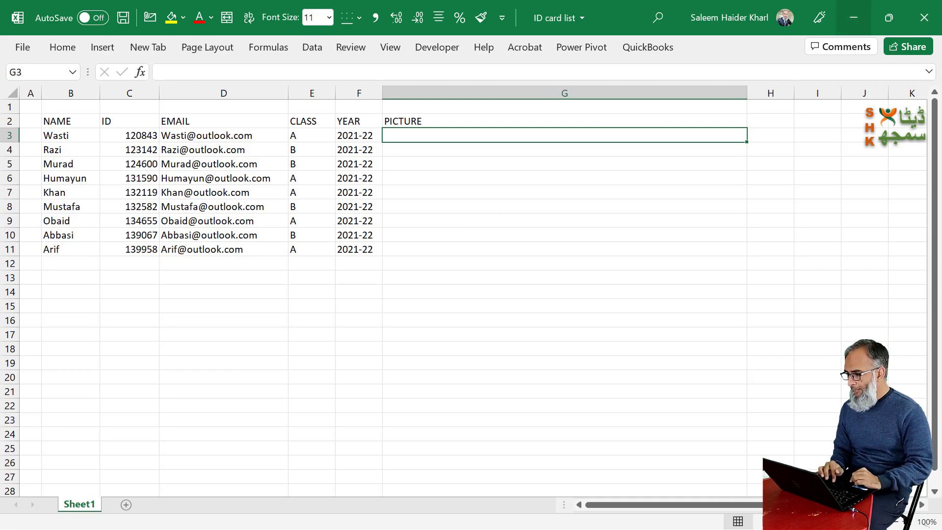
pyautogui.click(851, 16)
pyautogui.moveTo(901, 149)
pyautogui.click(901, 128)
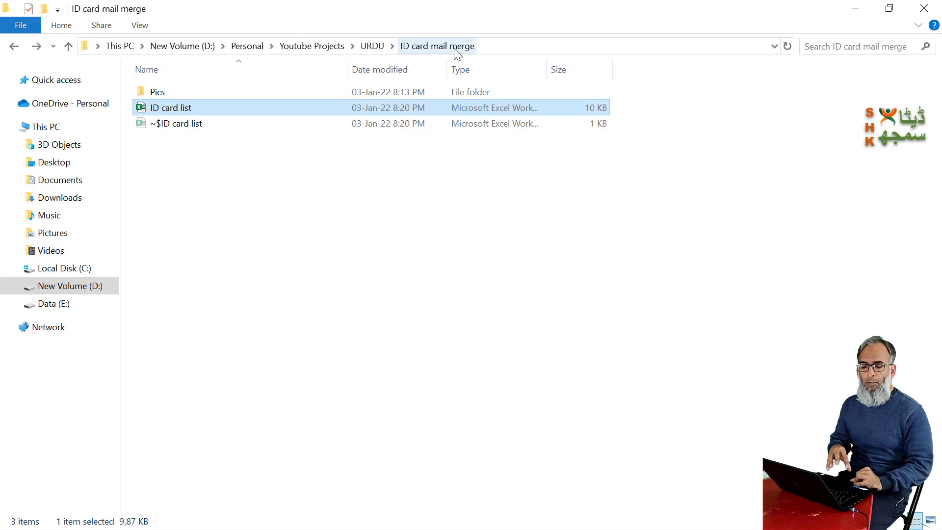
pyautogui.doubleClick(210, 95)
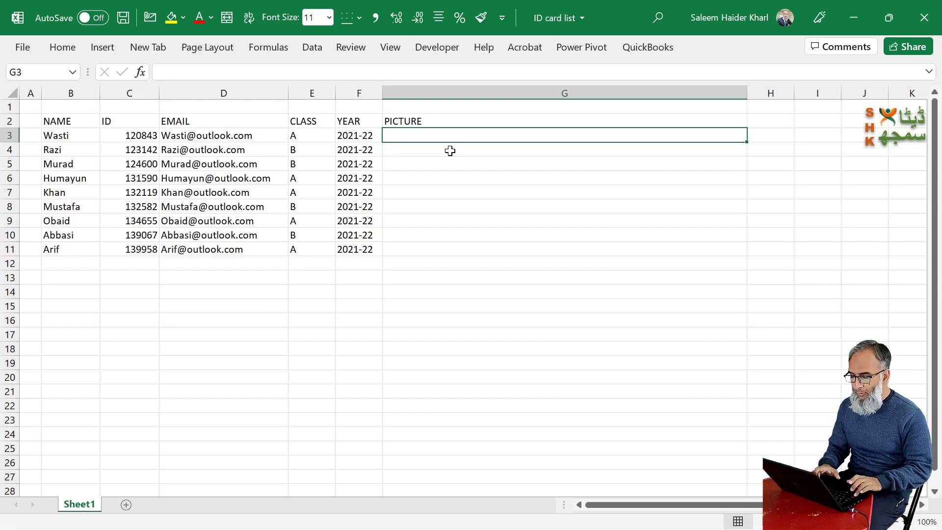
# Insert a hyperlink in cell G3 to the first student's picture file in the Pics folder
pyautogui.hotkey('ctrl', 'k')
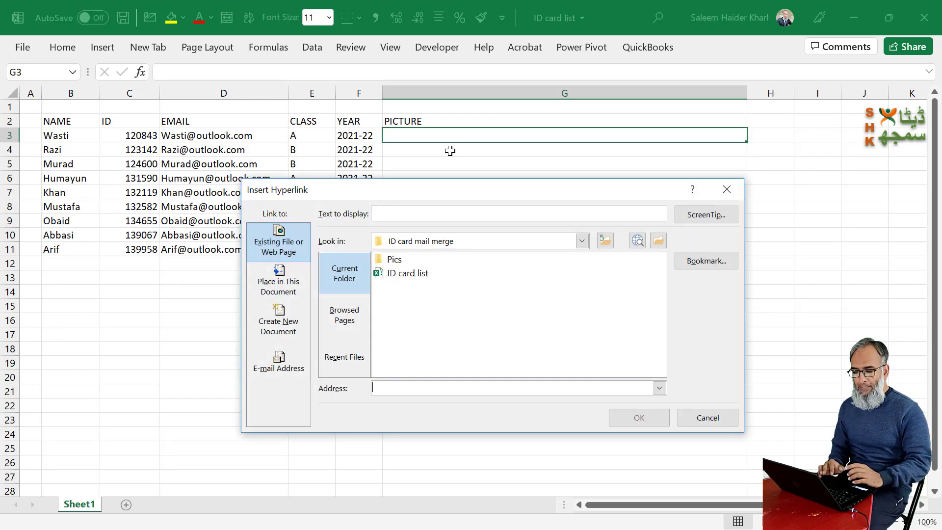
pyautogui.doubleClick(399, 261)
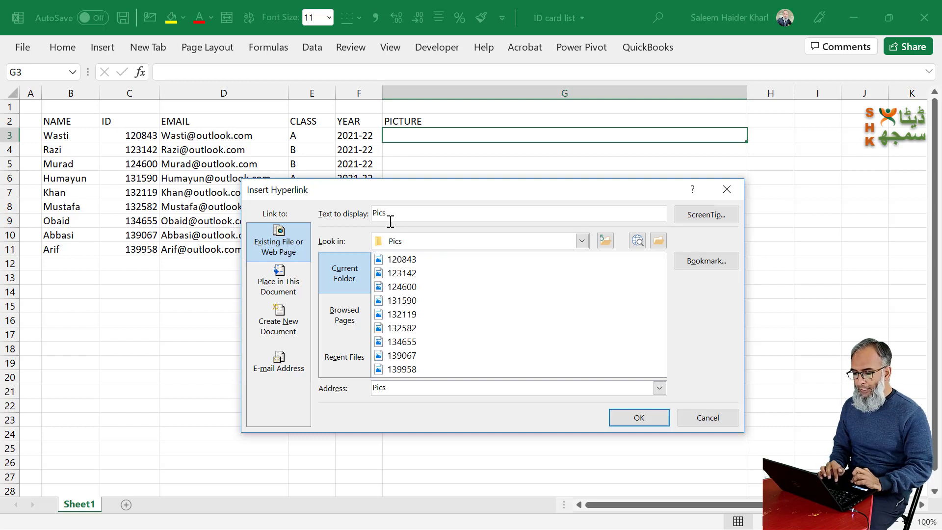
pyautogui.click(404, 261)
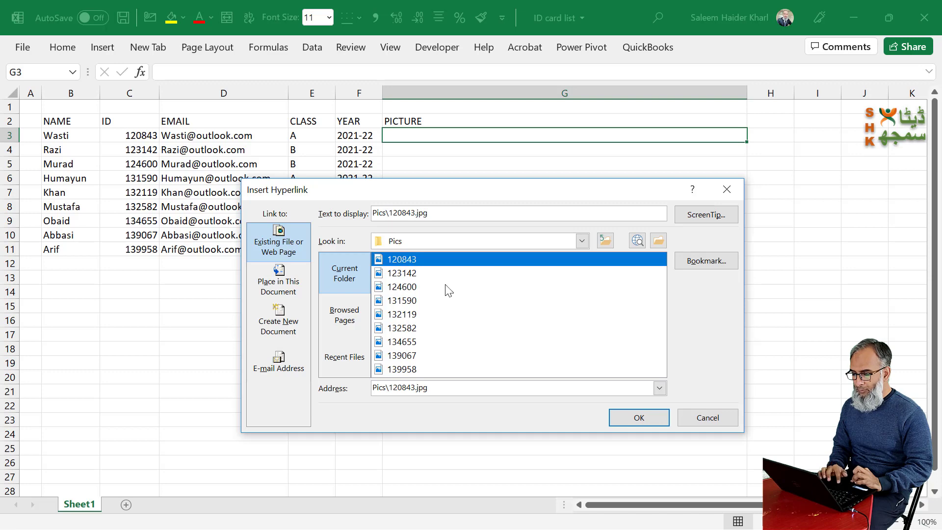
pyautogui.click(638, 422)
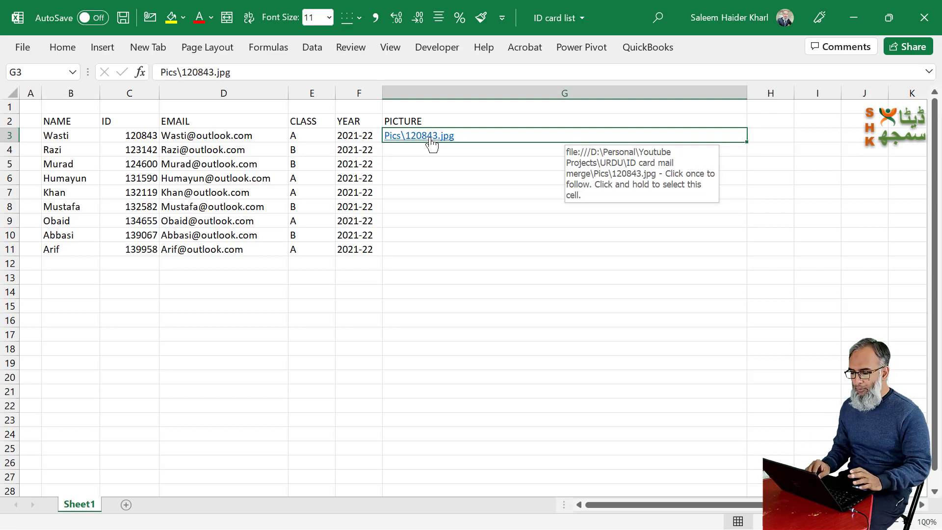
# Delete the picture hyperlink from cell G3
pyautogui.click(468, 172)
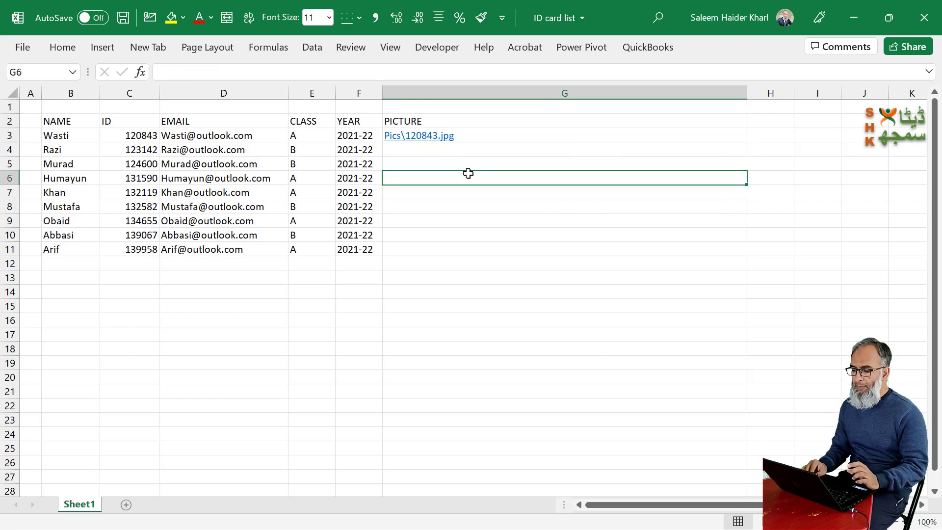
pyautogui.press('Up')
pyautogui.press('Up')
pyautogui.press('Up')
pyautogui.press('Delete')
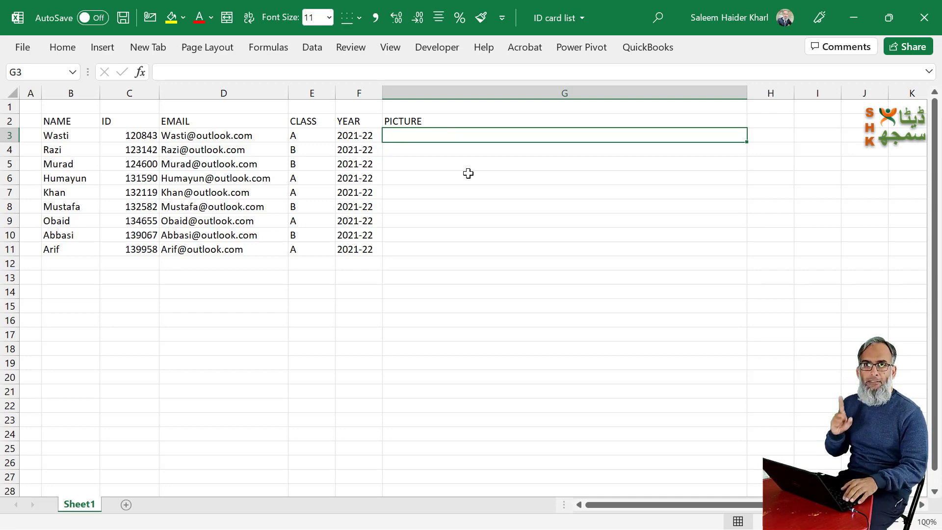
# Copy the Pics folder's full path from File Explorer and paste it into cell G3 of the Excel list
pyautogui.hotkey('alt', 'Tab')
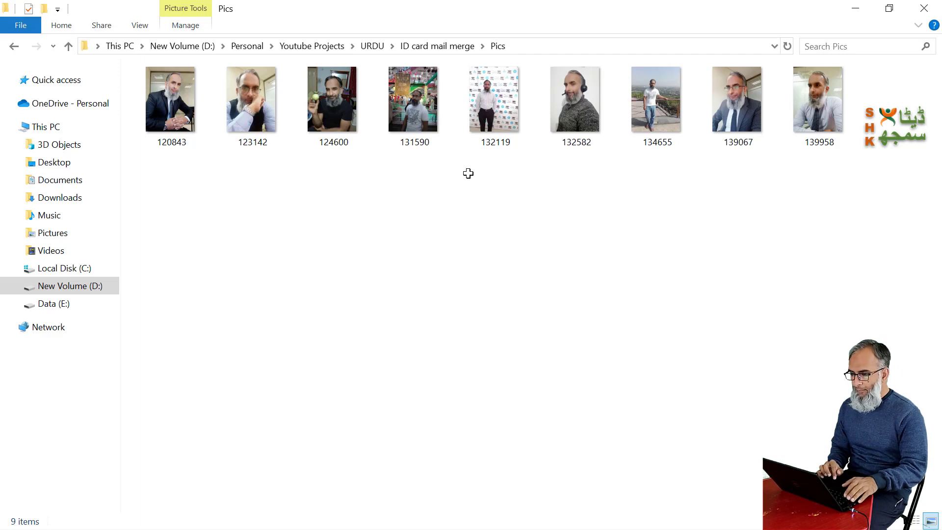
pyautogui.click(537, 47)
pyautogui.hotkey('ctrl', 'c')
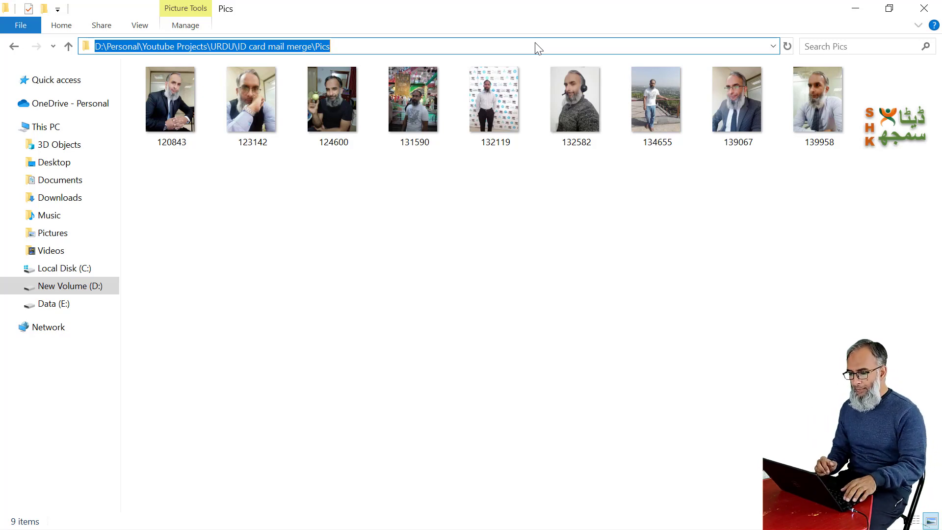
pyautogui.hotkey('alt', 'Tab')
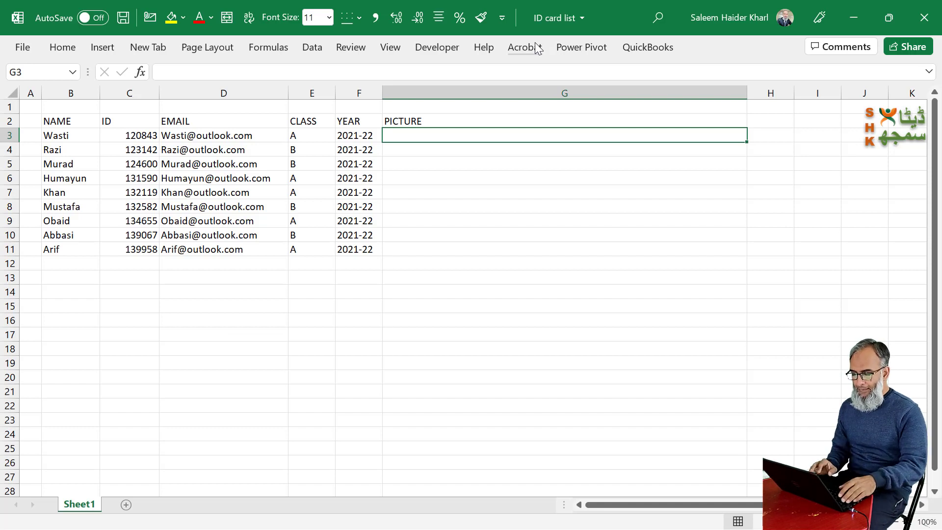
pyautogui.press('F2')
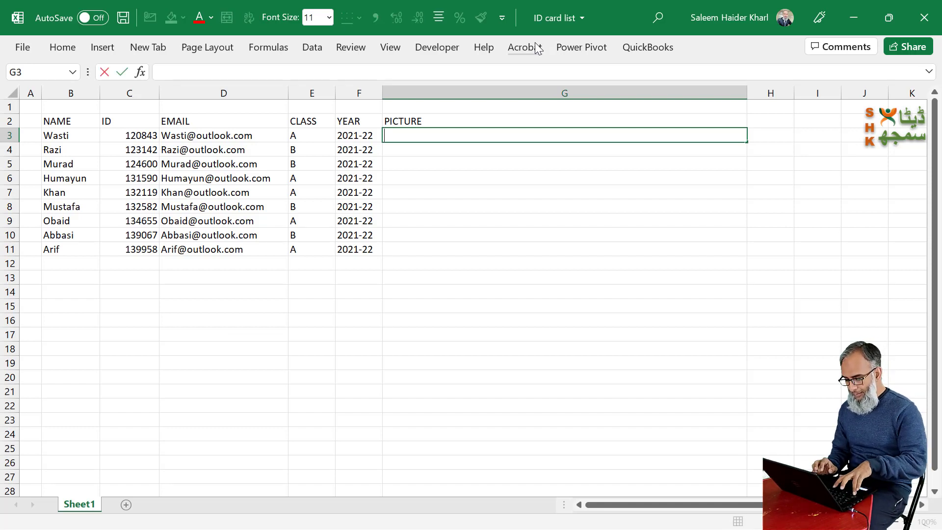
pyautogui.hotkey('ctrl', 'v')
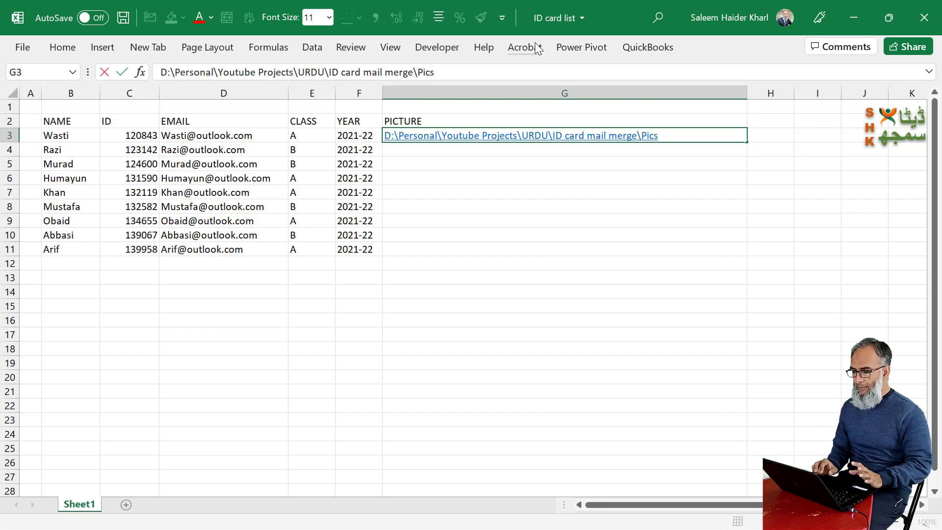
pyautogui.press('Return')
# Set the font colour of the folder path in cell G3 to Automatic
pyautogui.press('Up')
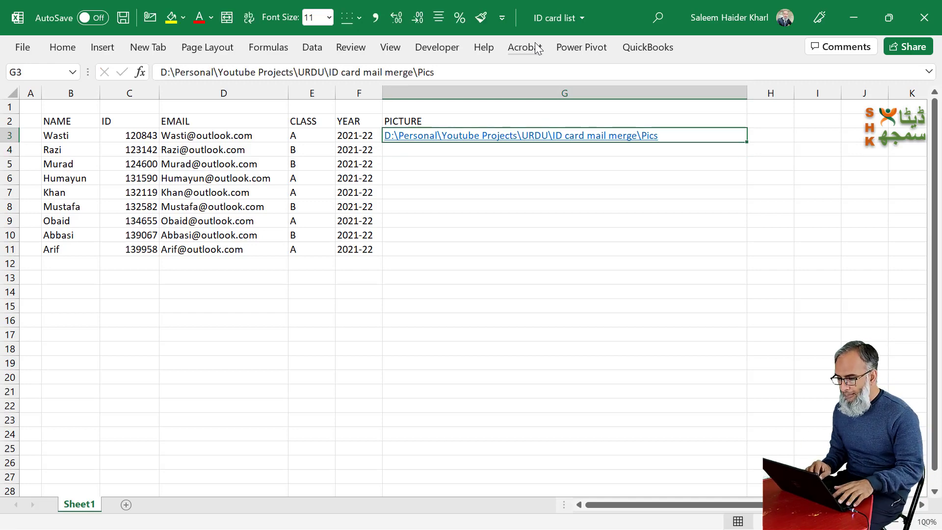
pyautogui.click(211, 18)
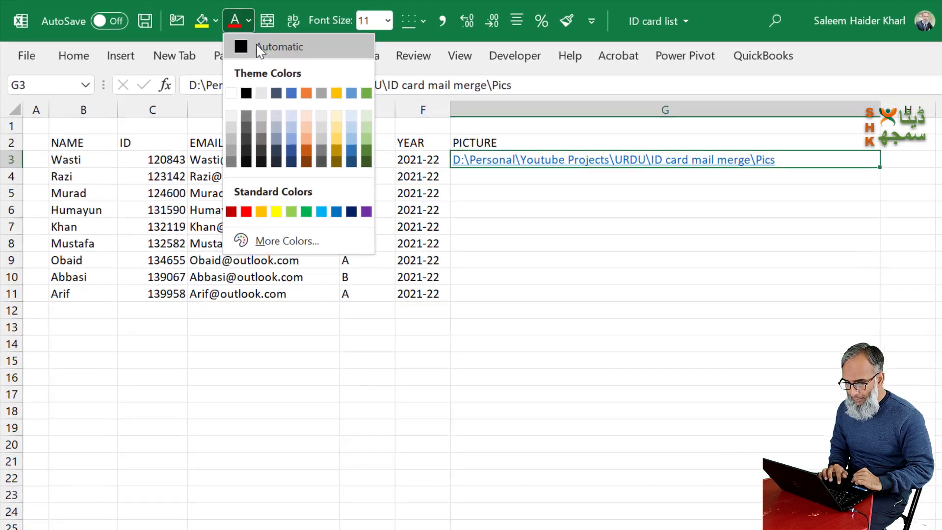
pyautogui.click(258, 49)
pyautogui.click(624, 246)
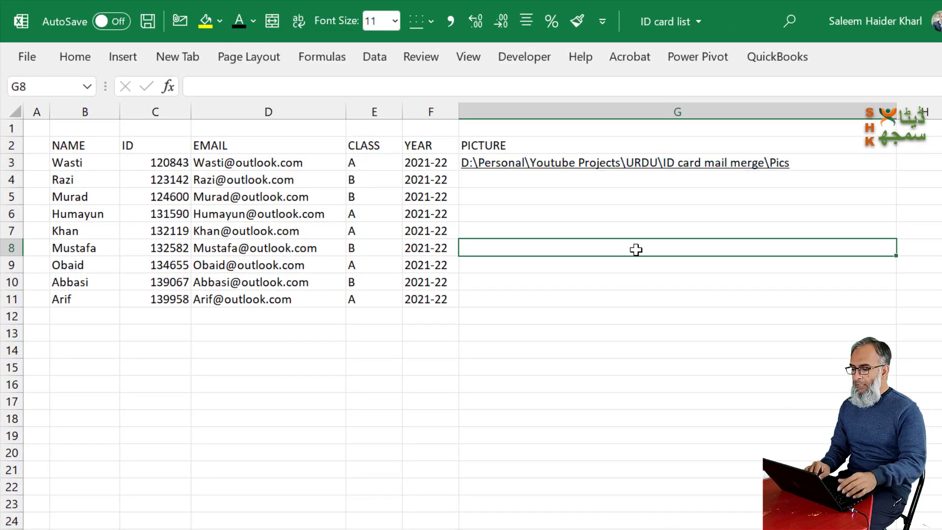
# Replace every single backslash \ in cell G3's folder path with a double backslash \\ using Find and Replace
pyautogui.press('Up')
pyautogui.press('Up')
pyautogui.press('Up')
pyautogui.press('Up')
pyautogui.press('Up')
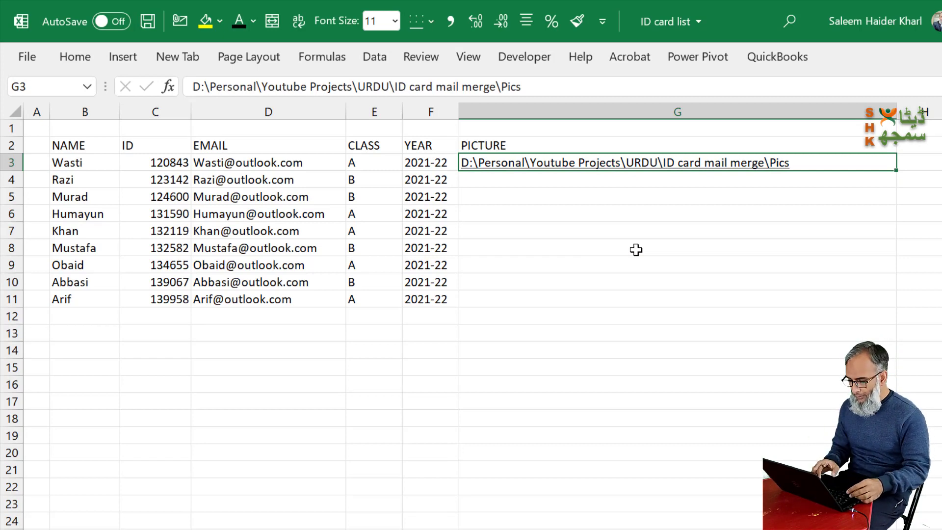
pyautogui.hotkey('ctrl', 'h')
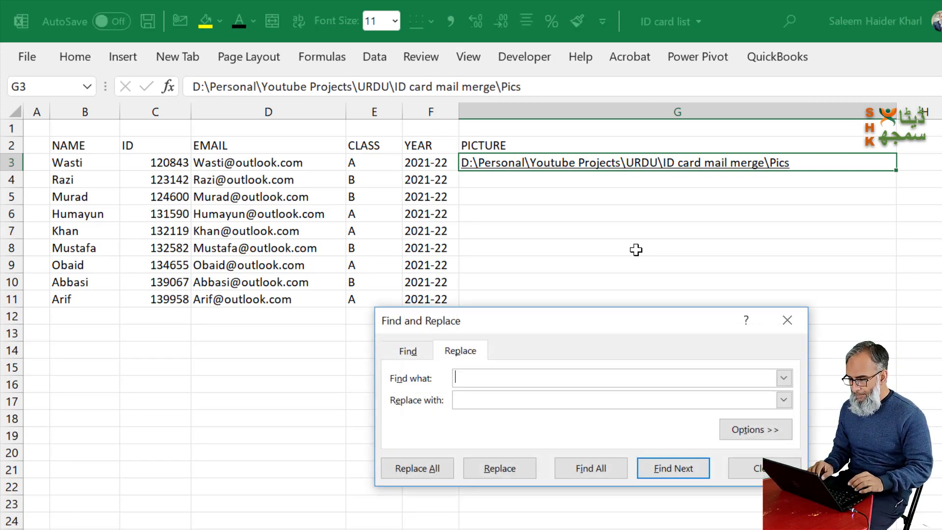
pyautogui.write('\\')
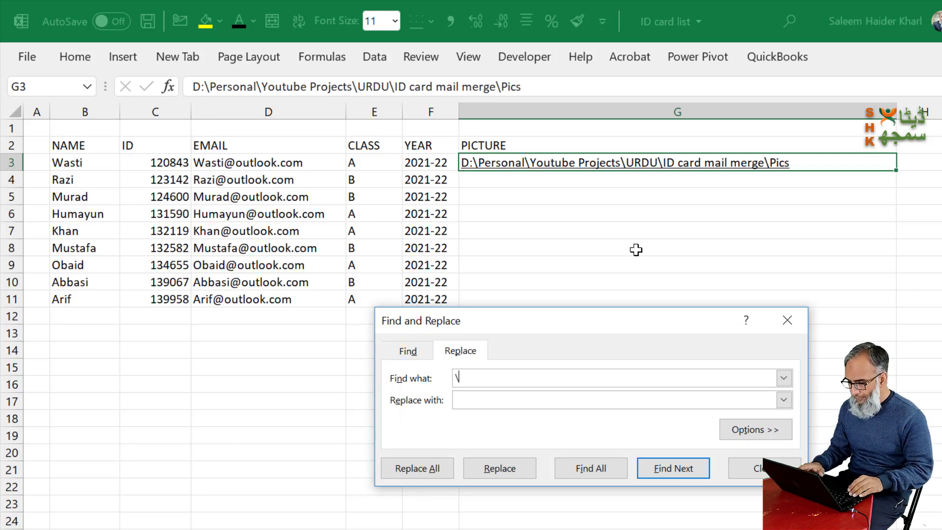
pyautogui.press('Tab')
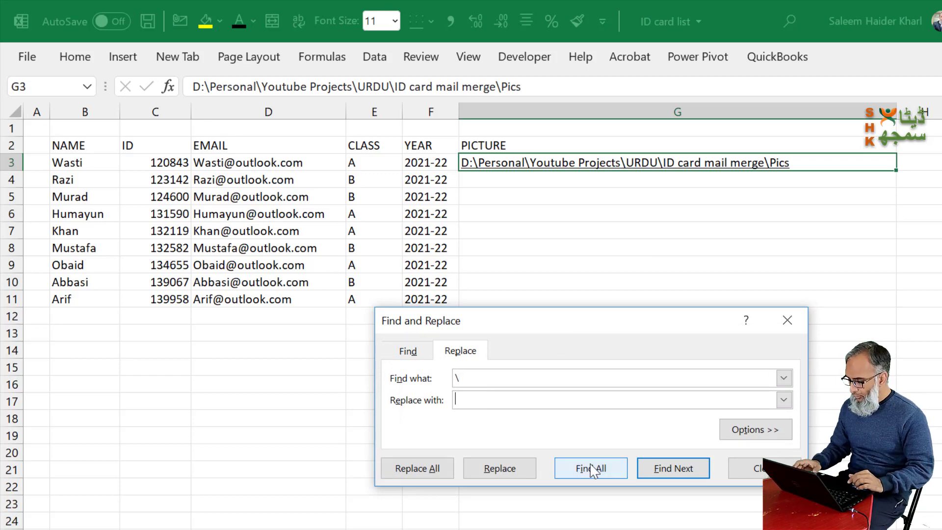
pyautogui.write('\\\\')
pyautogui.click(430, 477)
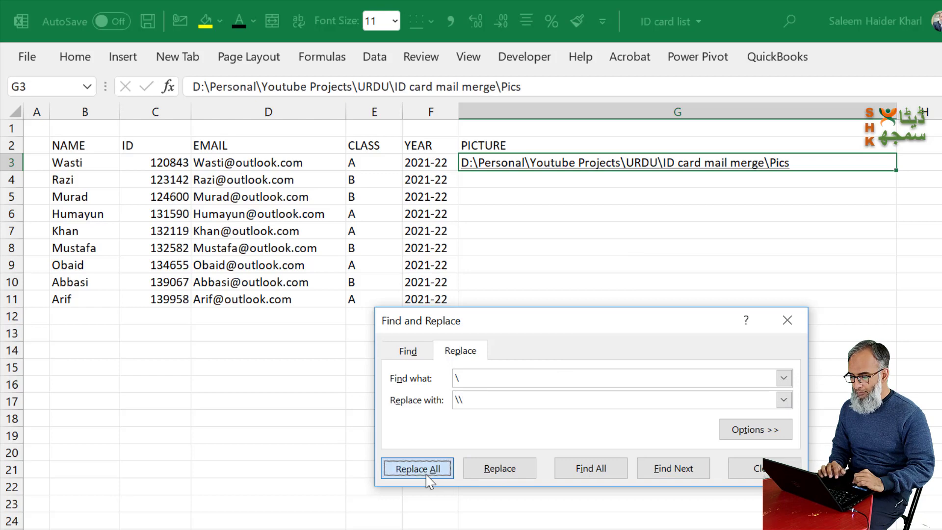
pyautogui.click(581, 376)
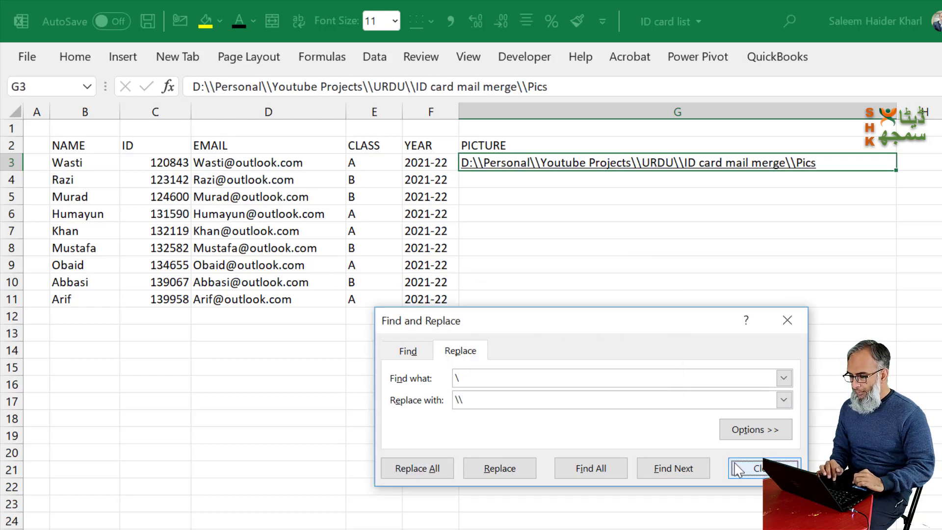
pyautogui.click(755, 468)
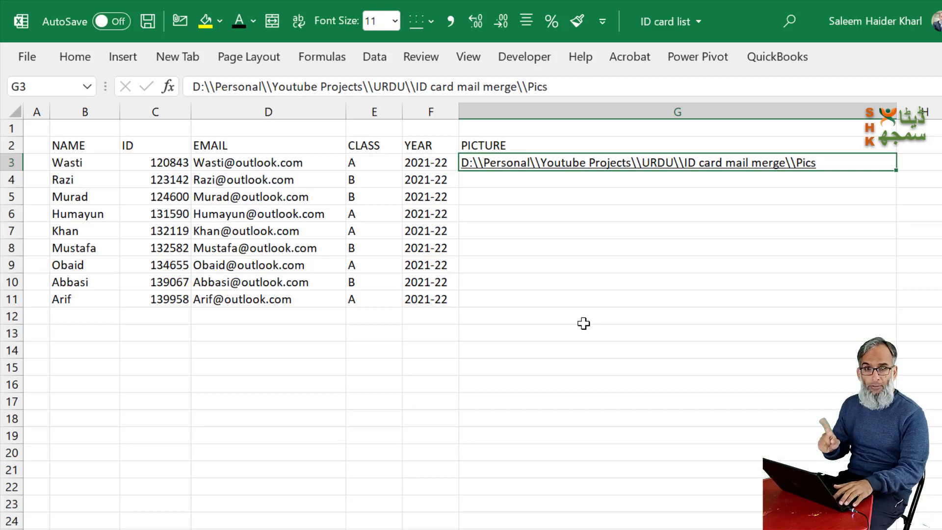
# Append a double backslash \\ to the end of the folder path in cell G3
pyautogui.press('F2')
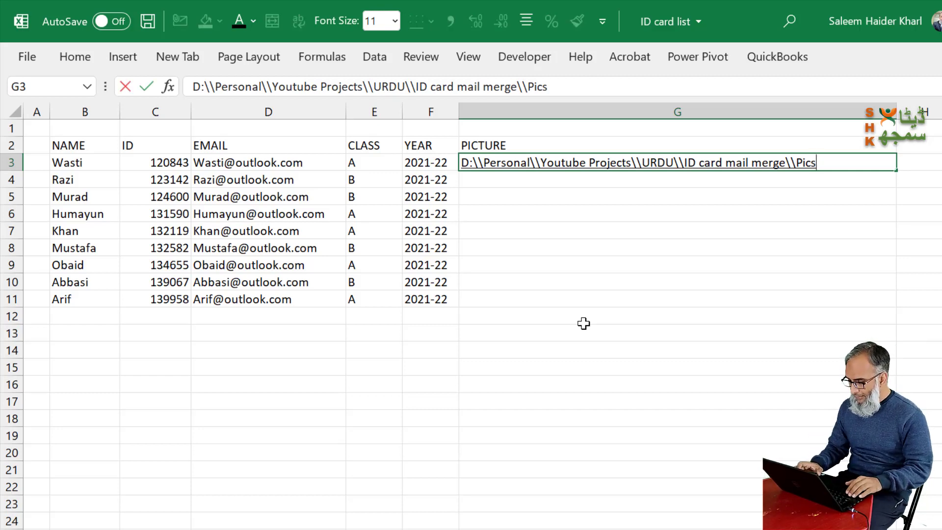
pyautogui.write('\\\\')
pyautogui.press('Return')
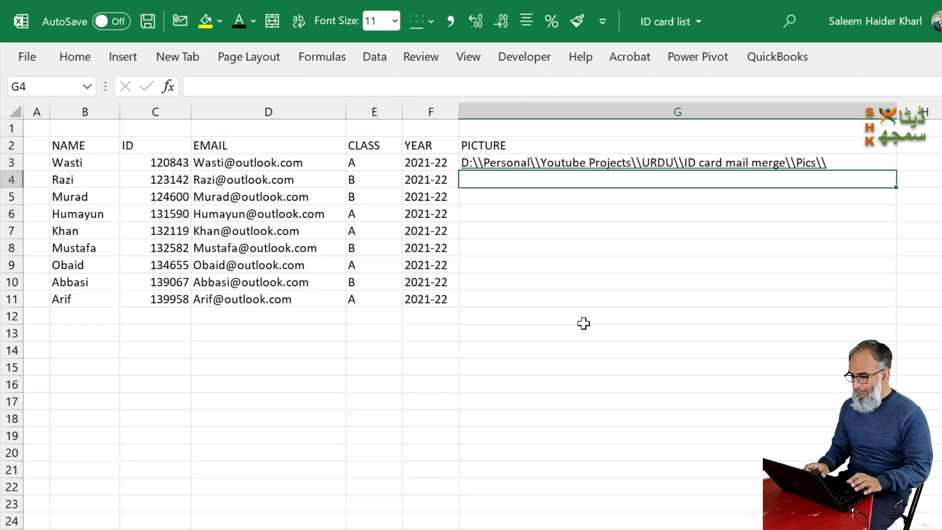
# Turn the folder path in cell G3 into a formula by adding = in front and enclosing the path in double quotes
pyautogui.press('Up')
pyautogui.press('F2')
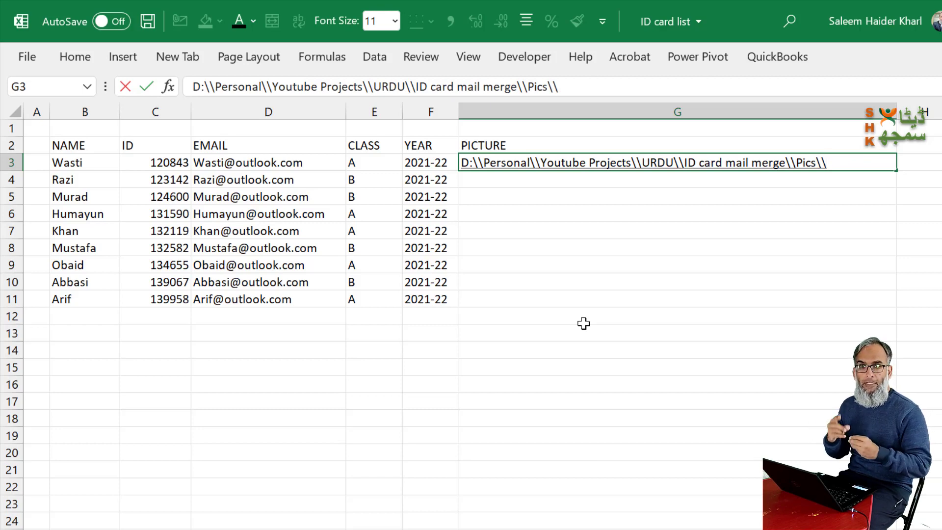
pyautogui.press('Home')
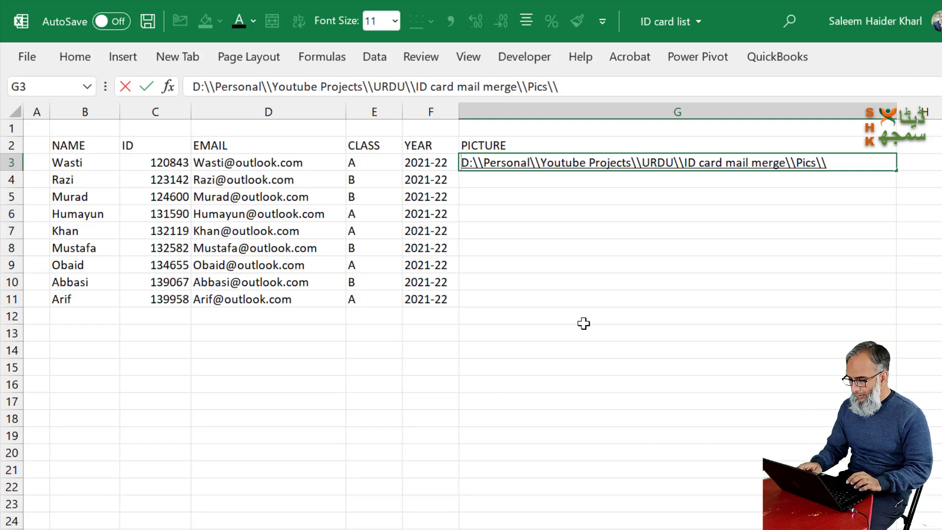
pyautogui.write('=')
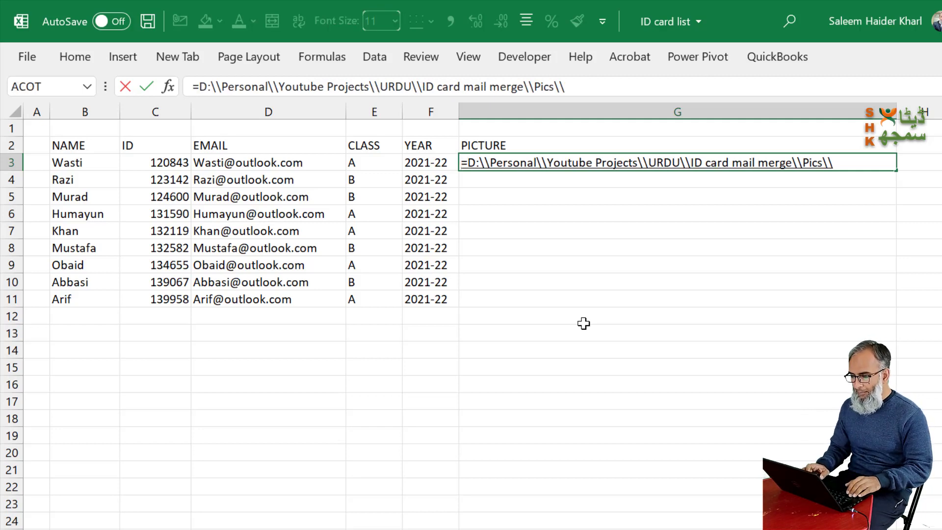
pyautogui.write('"')
pyautogui.click(854, 163)
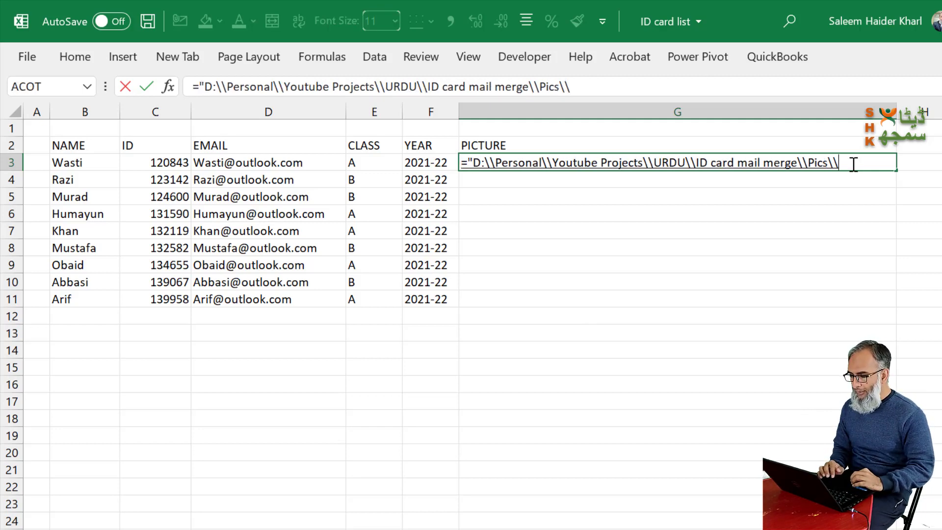
pyautogui.write('"')
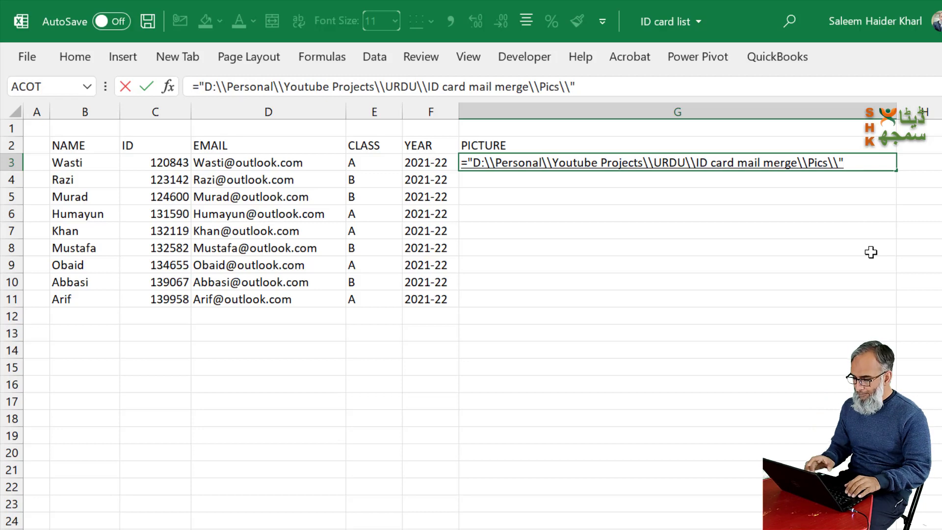
# Extend the G3 formula with &C3&".jpg" so the student's ID and the file extension are appended to the folder path
pyautogui.write('&')
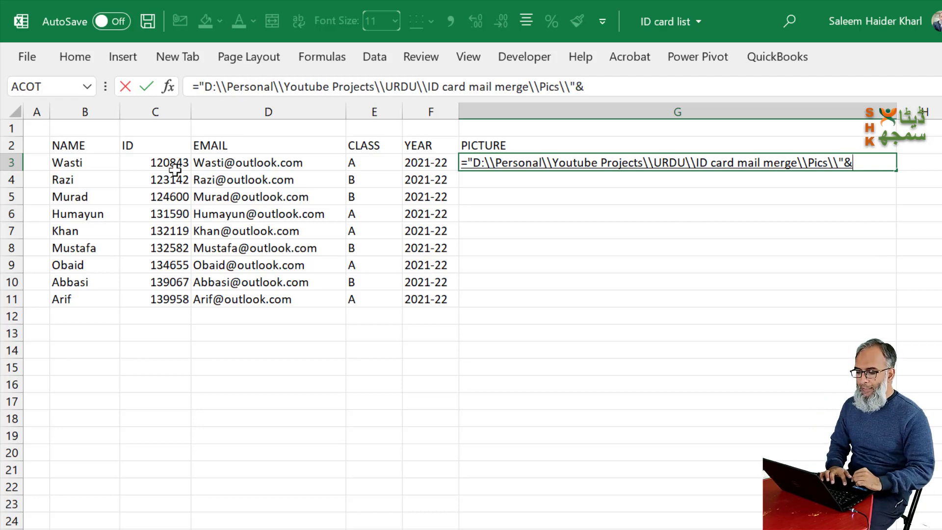
pyautogui.click(161, 162)
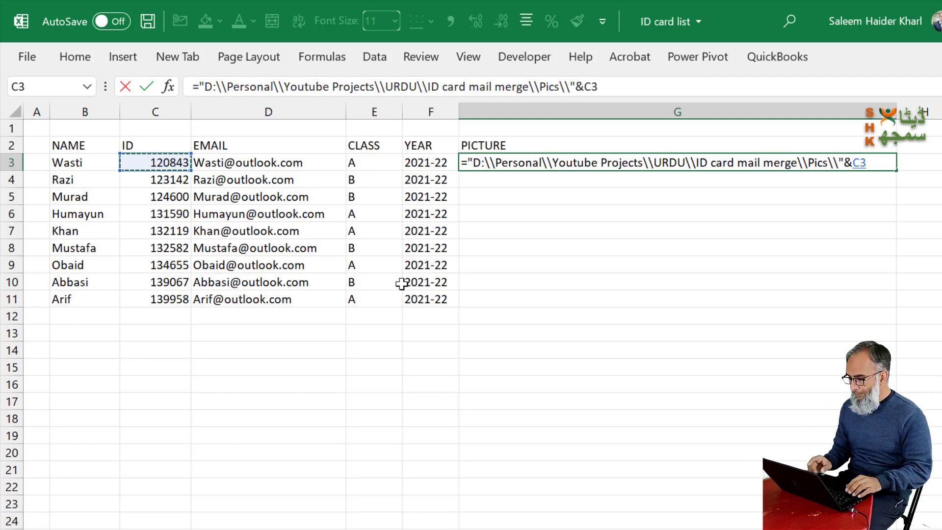
pyautogui.write('&')
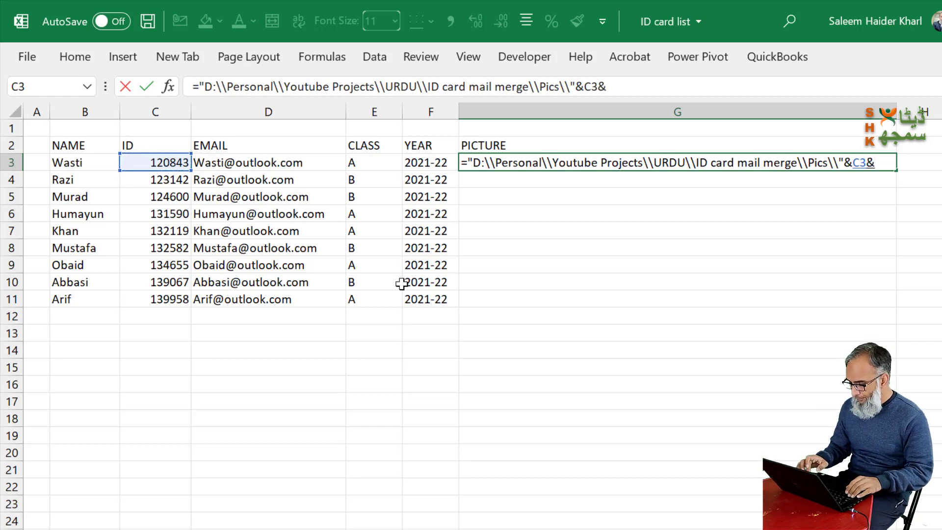
pyautogui.write('"')
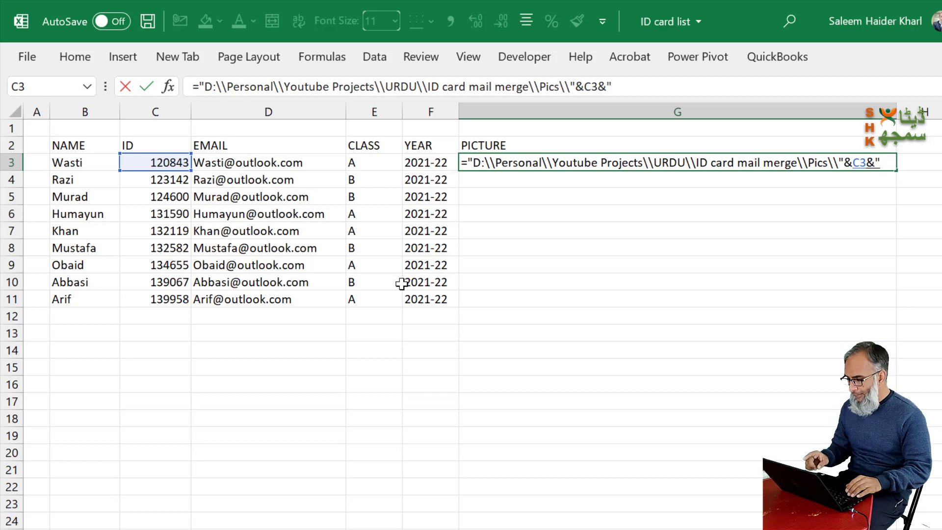
pyautogui.write('.jpg')
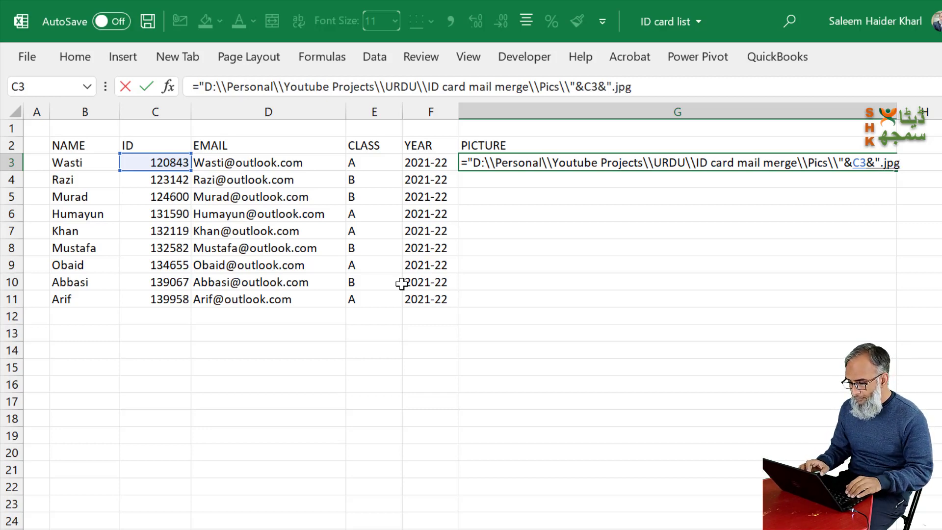
pyautogui.write('"')
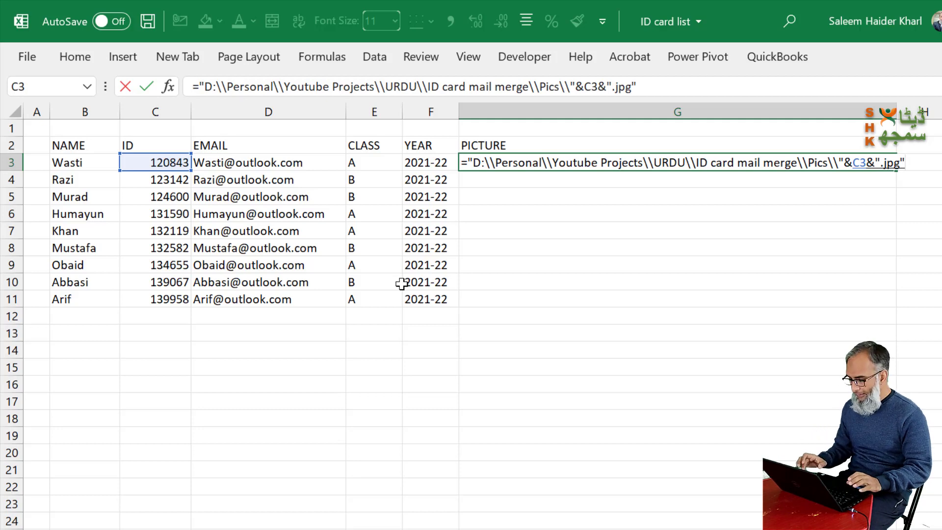
pyautogui.press('Return')
pyautogui.press('Down')
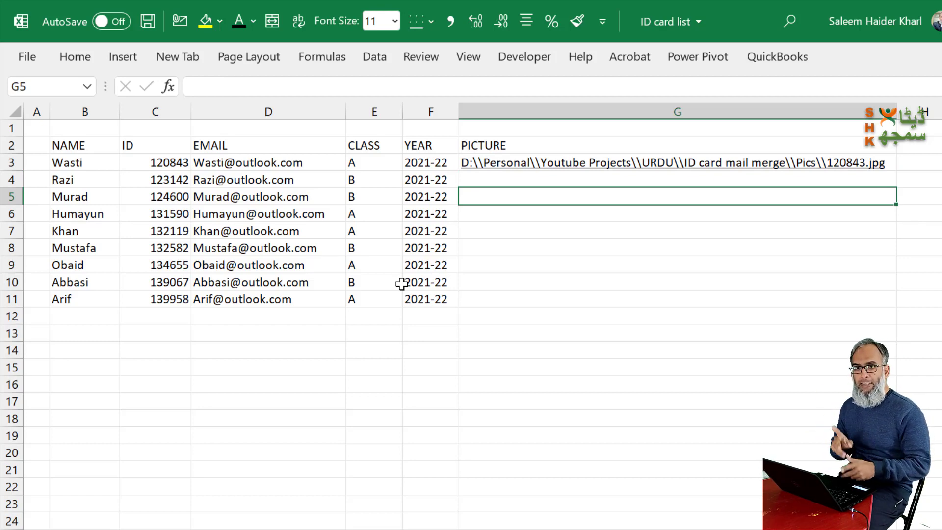
# Copy the picture path formula from cell G3 down through G11 for the remaining students
pyautogui.press('Up')
pyautogui.press('Up')
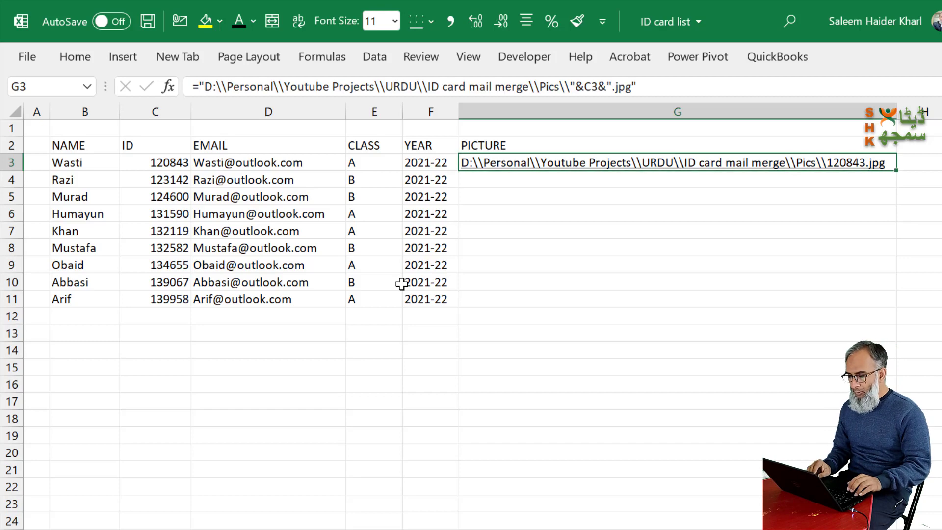
pyautogui.hotkey('ctrl', 'c')
pyautogui.hotkey('shift', 'Down')
pyautogui.hotkey('shift', 'Down')
pyautogui.hotkey('shift', 'Down')
pyautogui.hotkey('shift', 'Down')
pyautogui.hotkey('shift', 'Down')
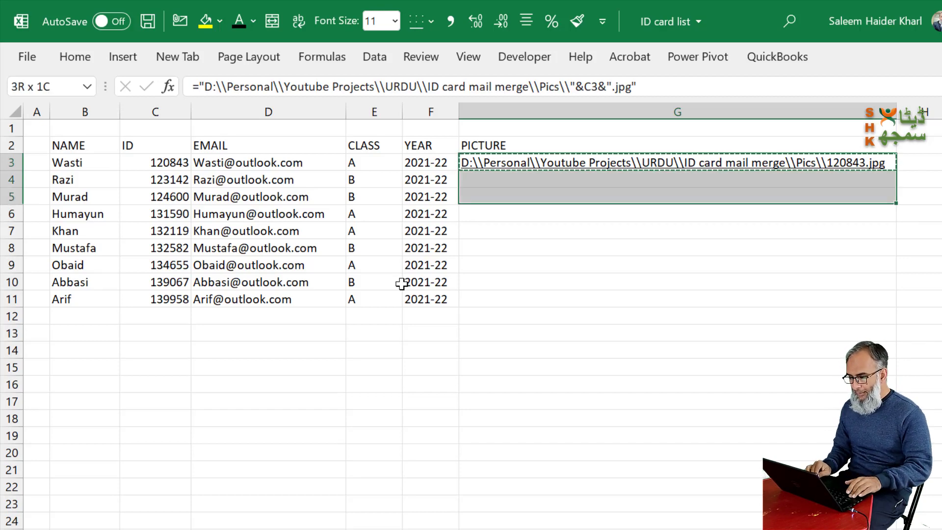
pyautogui.hotkey('shift', 'Down')
pyautogui.hotkey('shift', 'Down')
pyautogui.hotkey('shift', 'Down')
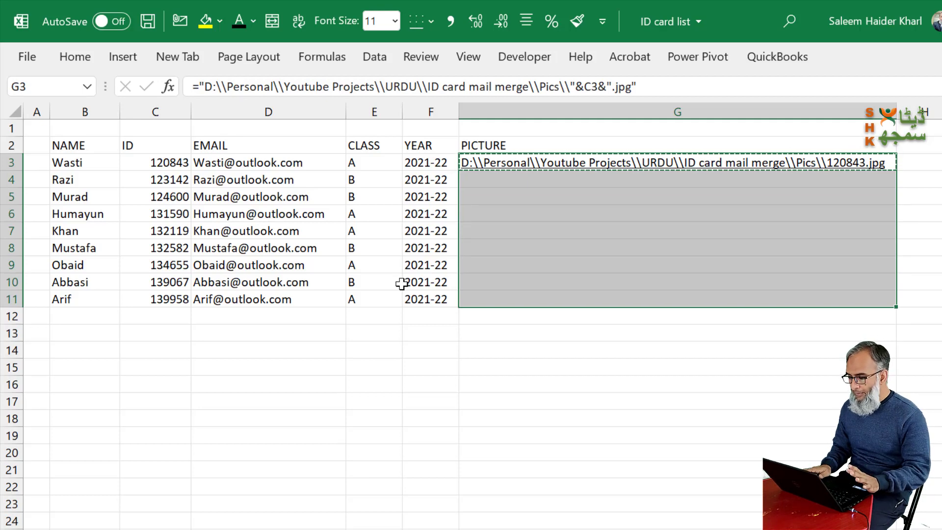
pyautogui.hotkey('ctrl', 'v')
pyautogui.press('Down')
pyautogui.press('Down')
pyautogui.press('Down')
pyautogui.press('Down')
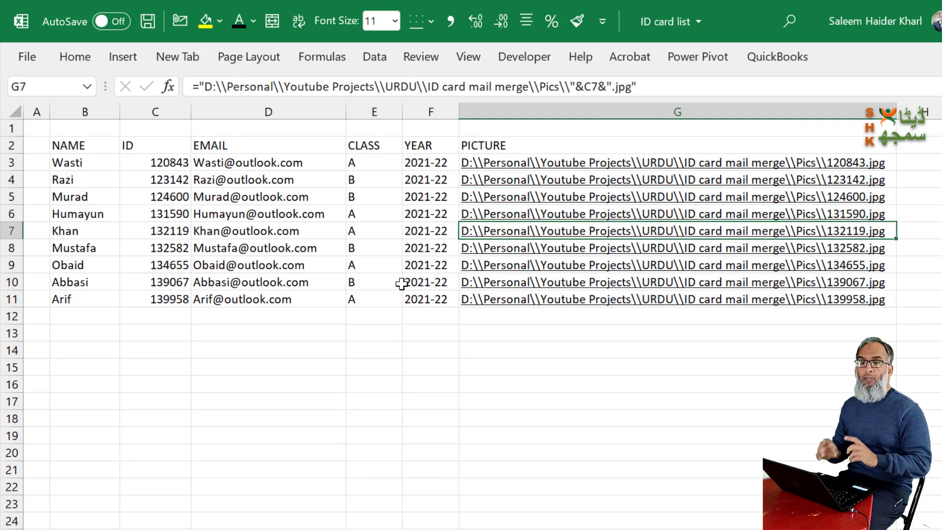
pyautogui.press('Up')
pyautogui.press('Up')
pyautogui.press('Up')
pyautogui.press('Up')
pyautogui.press('Up')
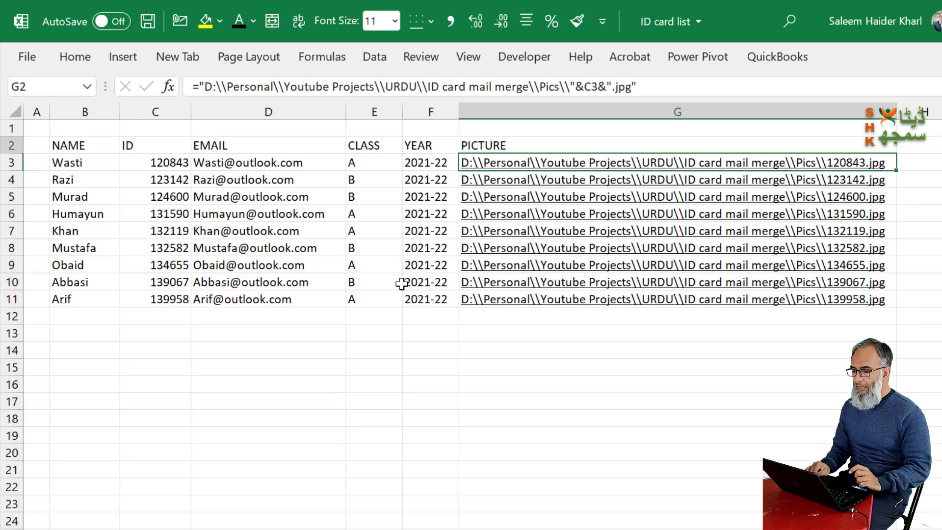
# Enter the test formula =HYPERLINK(G3) in cell H3
pyautogui.press('Down')
pyautogui.press('Right')
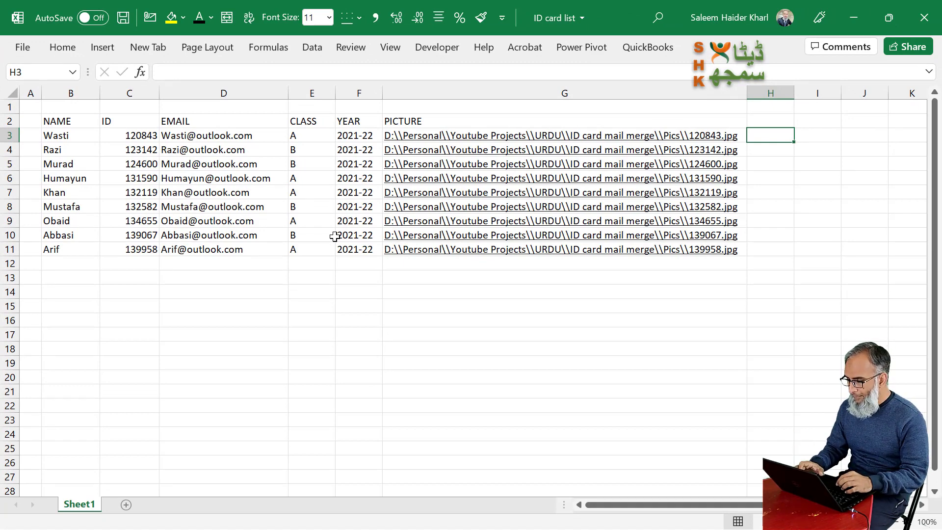
pyautogui.write('=hy')
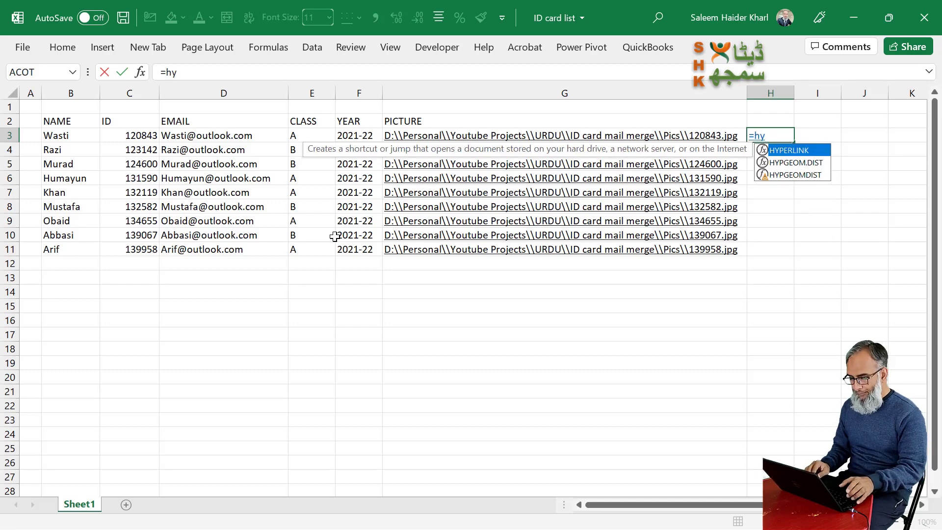
pyautogui.press('Tab')
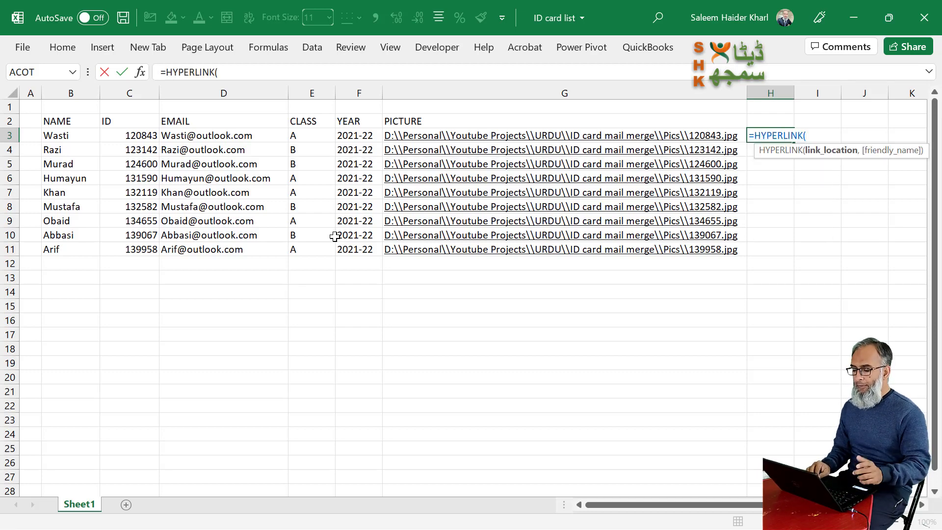
pyautogui.click(534, 137)
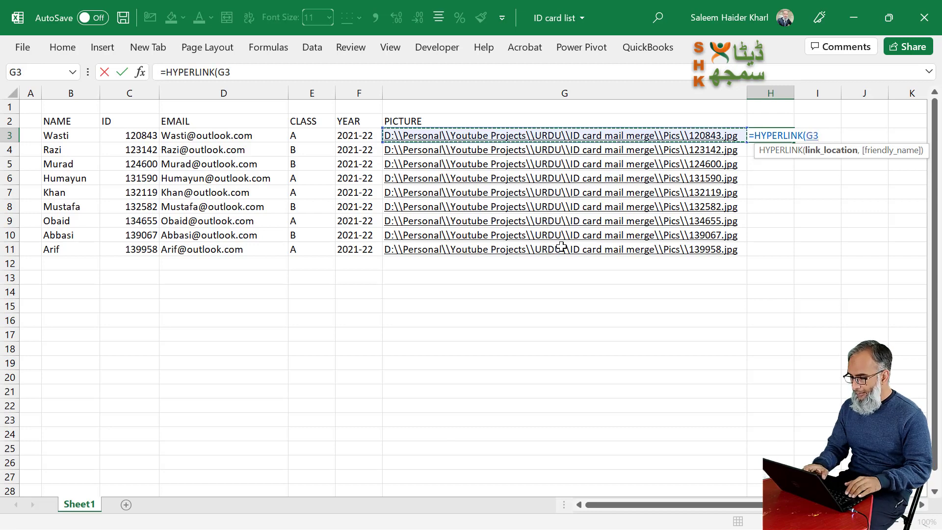
pyautogui.write(')')
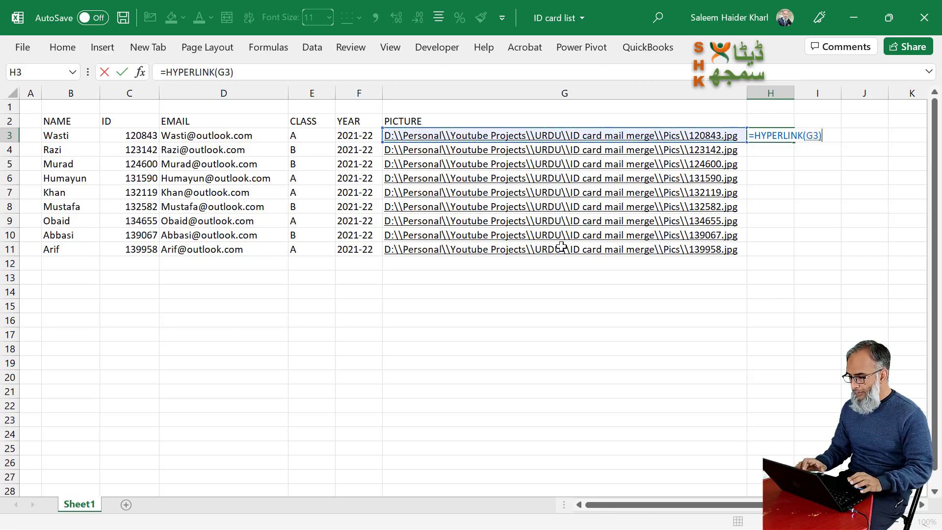
pyautogui.press('Return')
pyautogui.press('Up')
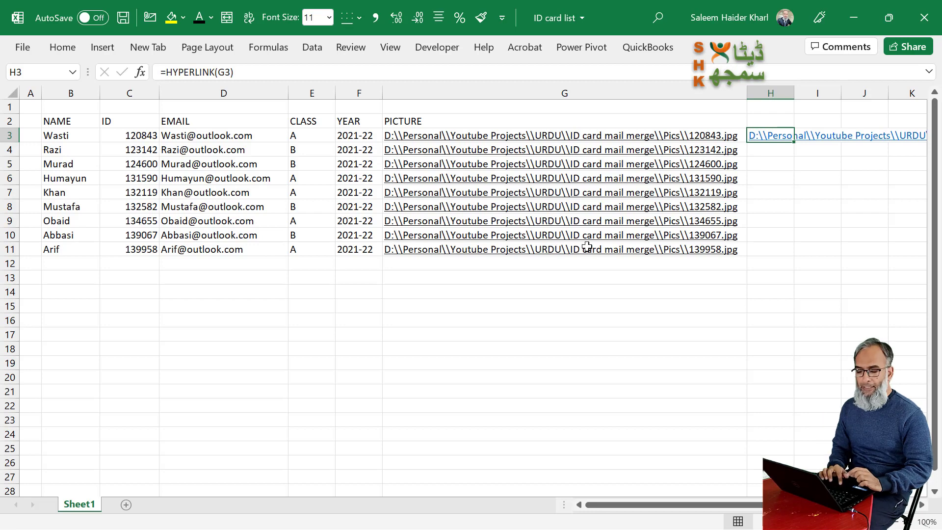
# Follow the hyperlink in cell H3 to check the picture it opens, and close the photo viewer
pyautogui.click(806, 217)
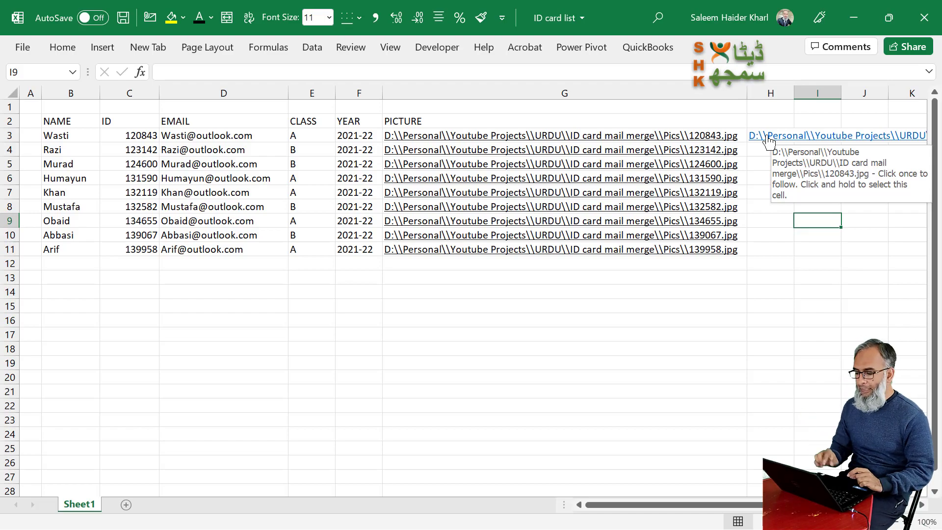
pyautogui.click(768, 140)
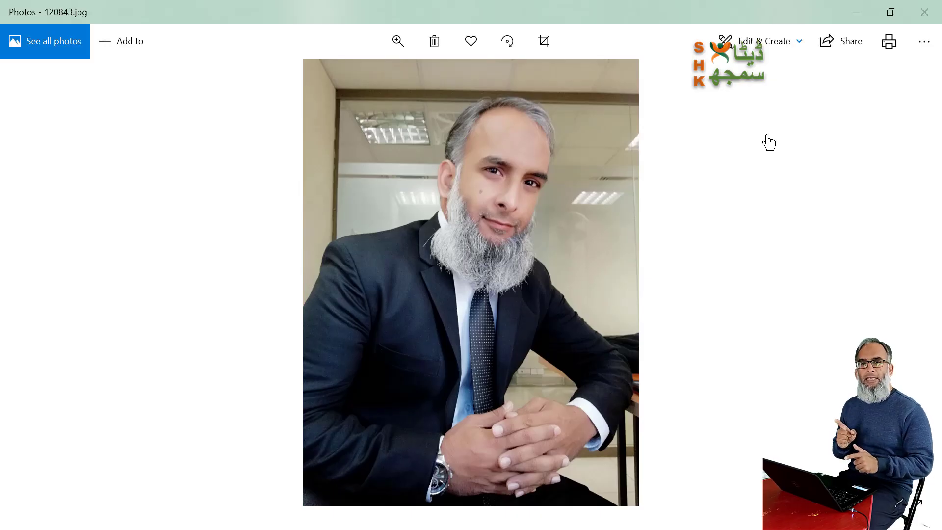
pyautogui.click(924, 12)
pyautogui.click(774, 173)
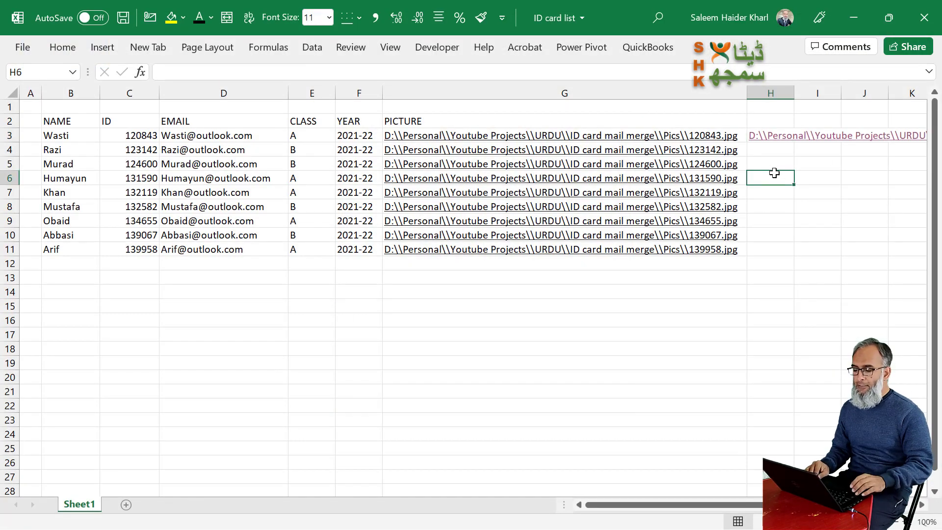
# Delete the test hyperlink from cell H3
pyautogui.press('Up')
pyautogui.press('Up')
pyautogui.press('Up')
pyautogui.press('Delete')
pyautogui.press('Left')
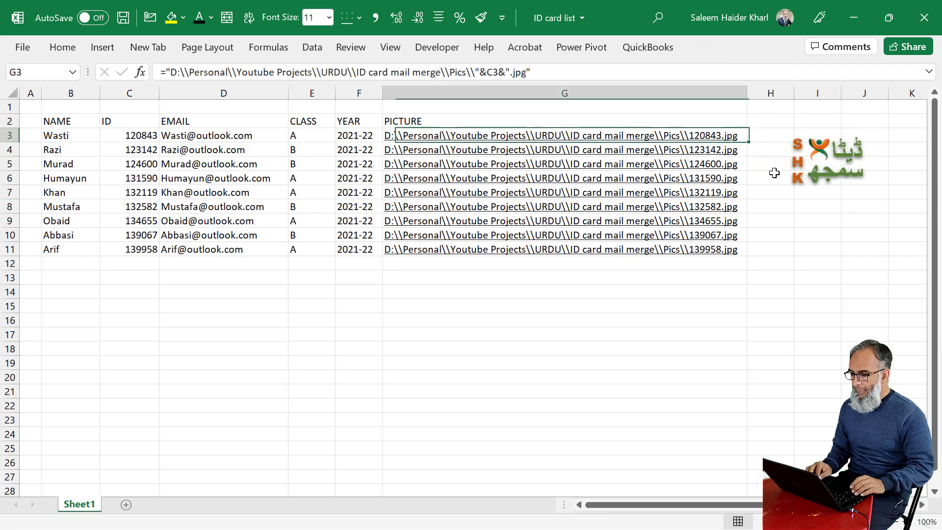
pyautogui.press('Left')
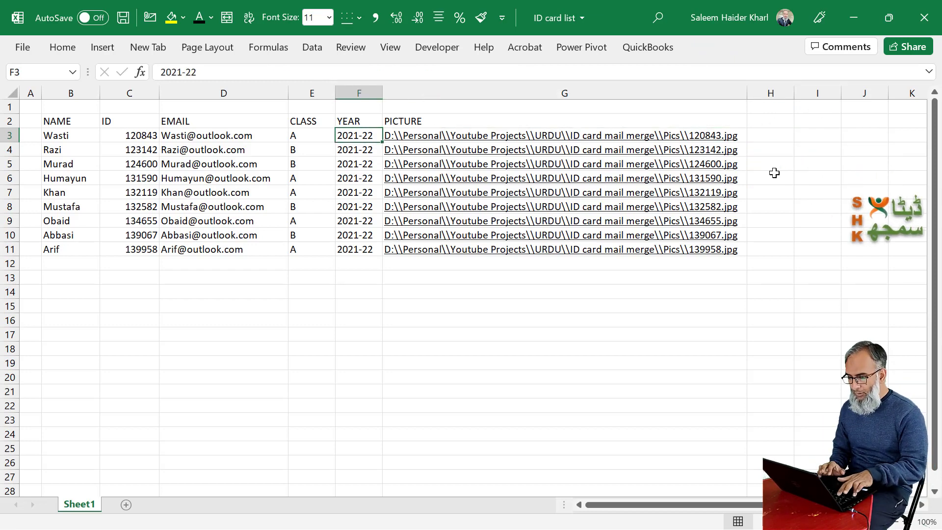
# Save the ID card list workbook and close Excel
pyautogui.hotkey('ctrl', 's')
pyautogui.click(924, 17)
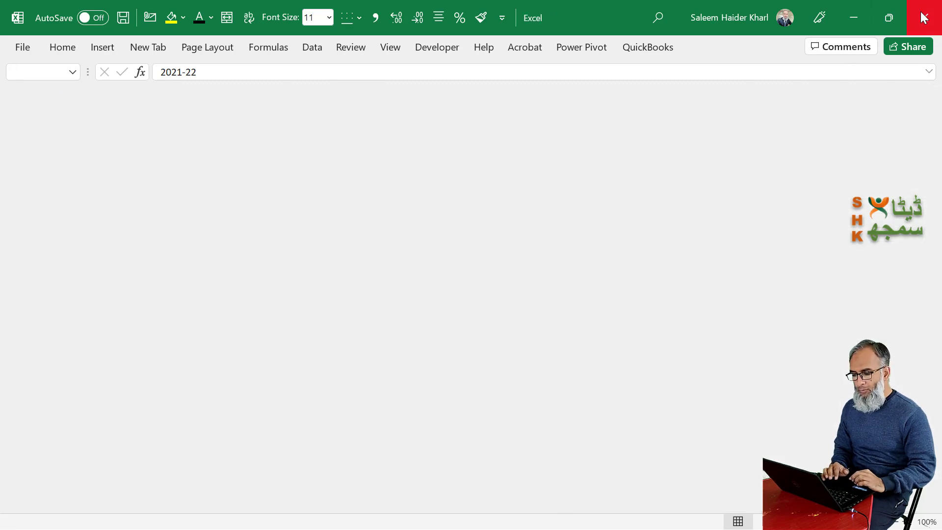
pyautogui.click(924, 17)
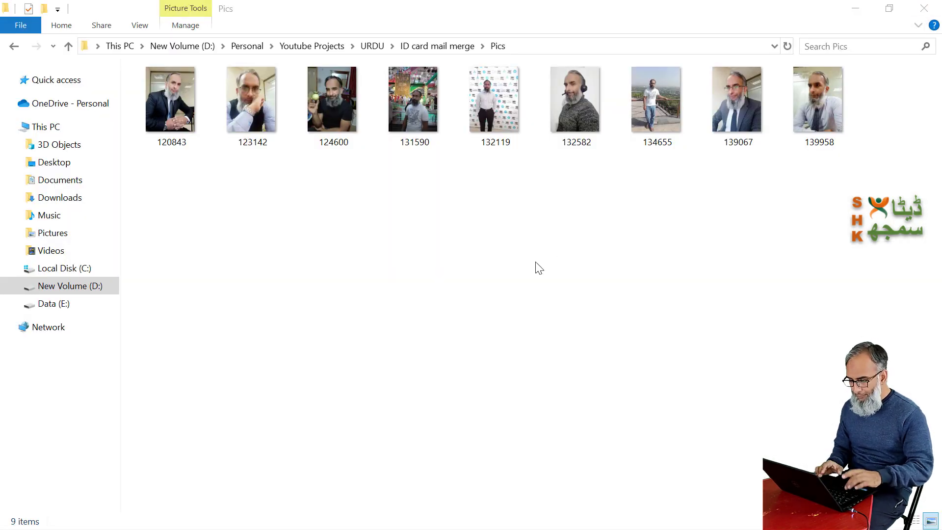
# Launch Word and create a new blank document
pyautogui.press('super')
pyautogui.write('word')
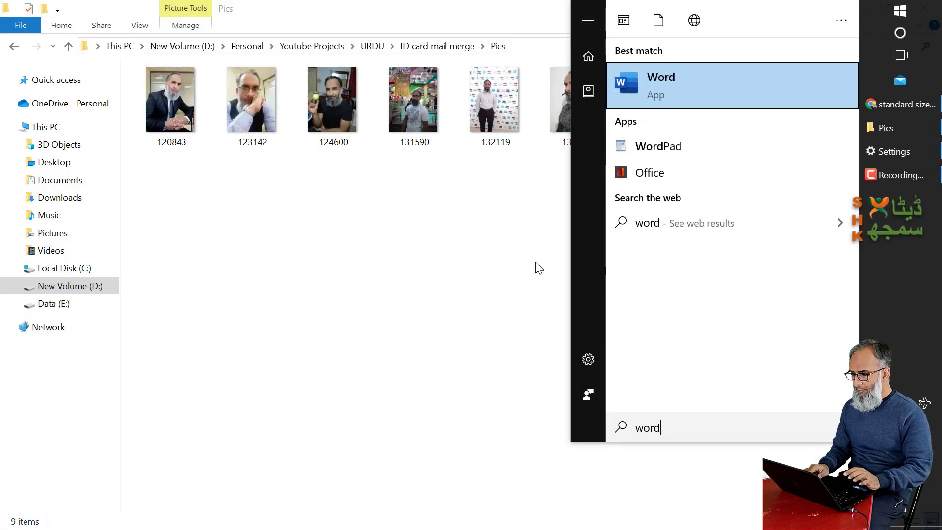
pyautogui.press('Return')
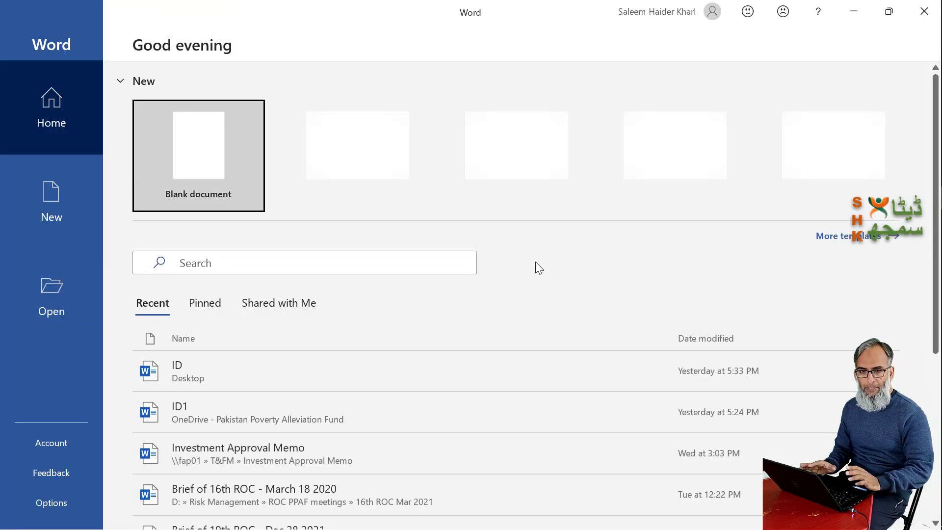
pyautogui.press('Return')
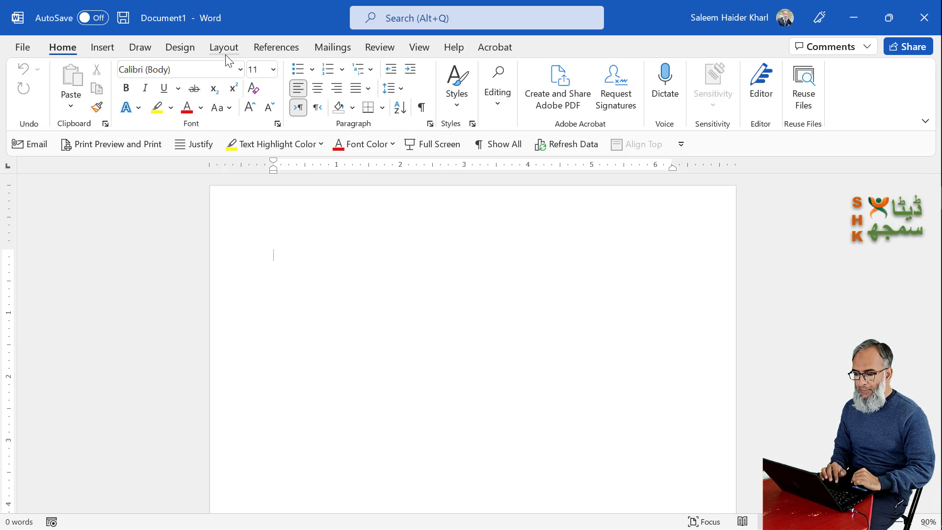
# Set the blank document's page orientation to Landscape
pyautogui.click(225, 51)
pyautogui.click(78, 105)
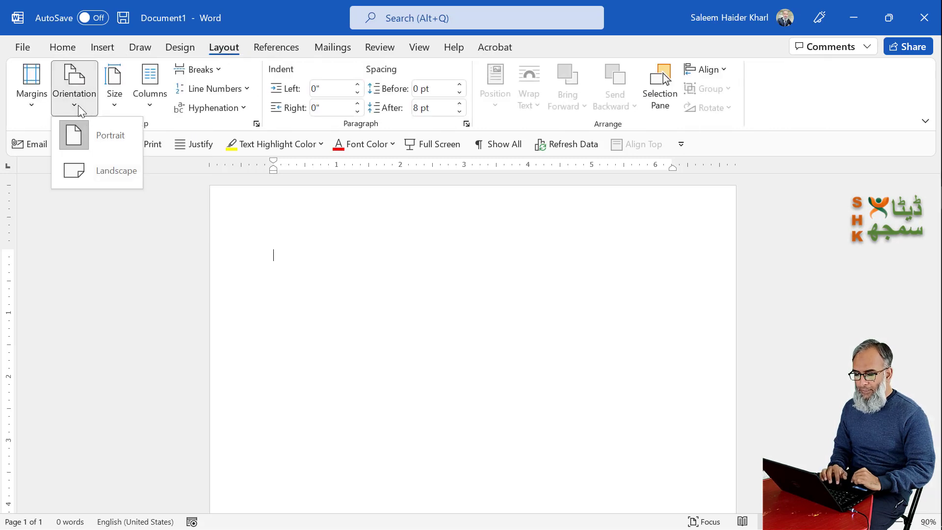
pyautogui.click(99, 164)
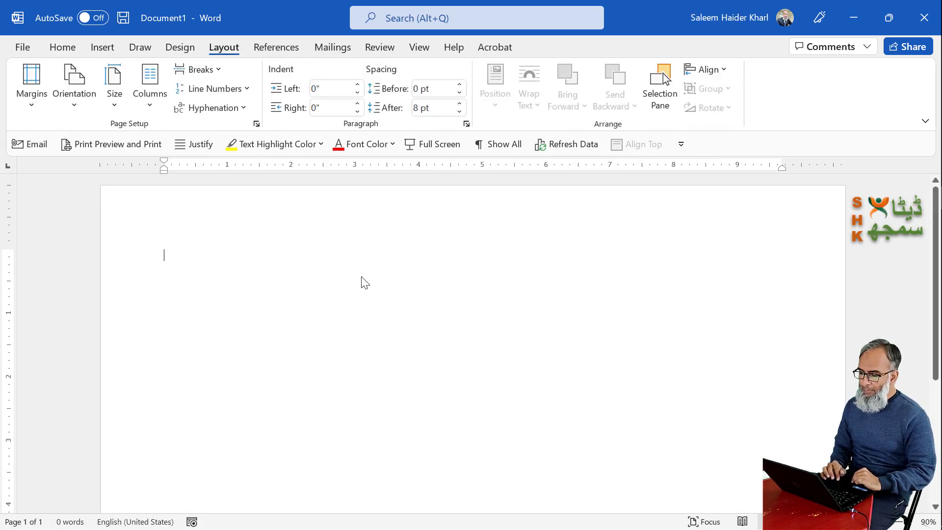
# Insert a table with four columns and two rows into the blank document
pyautogui.click(101, 49)
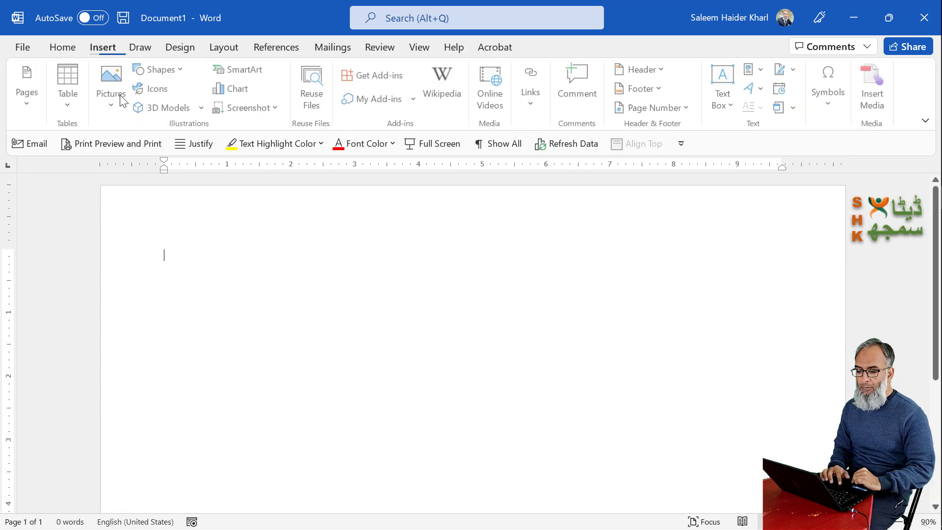
pyautogui.click(72, 108)
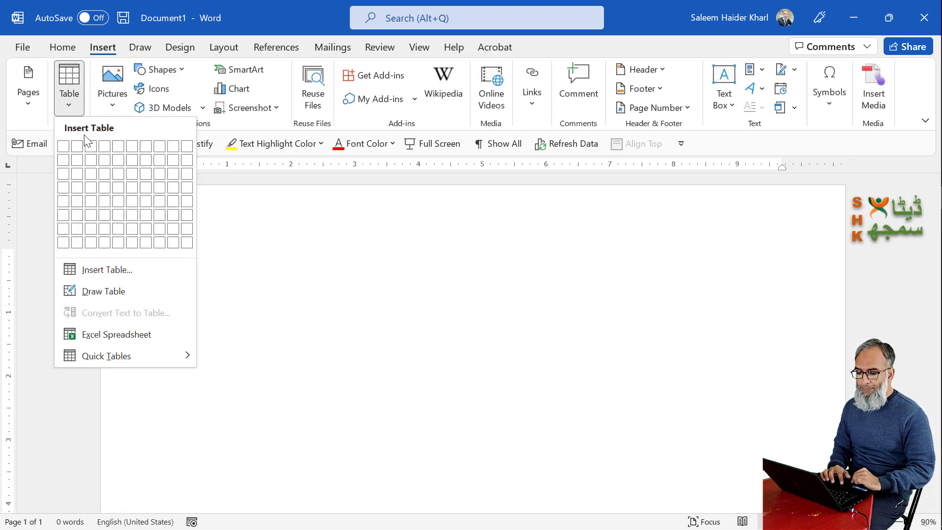
pyautogui.click(104, 161)
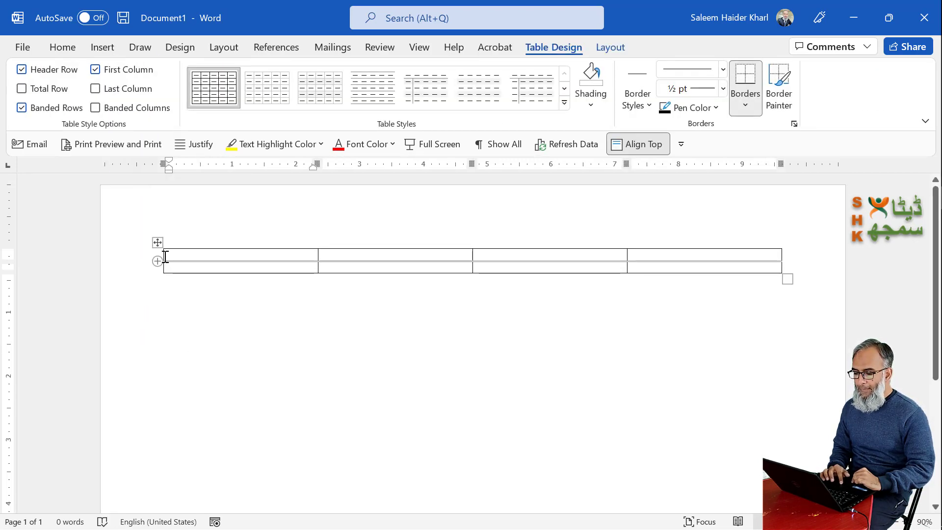
# Set all the table's cells to a height of 3.71" and a width of 2.12"
pyautogui.click(157, 243)
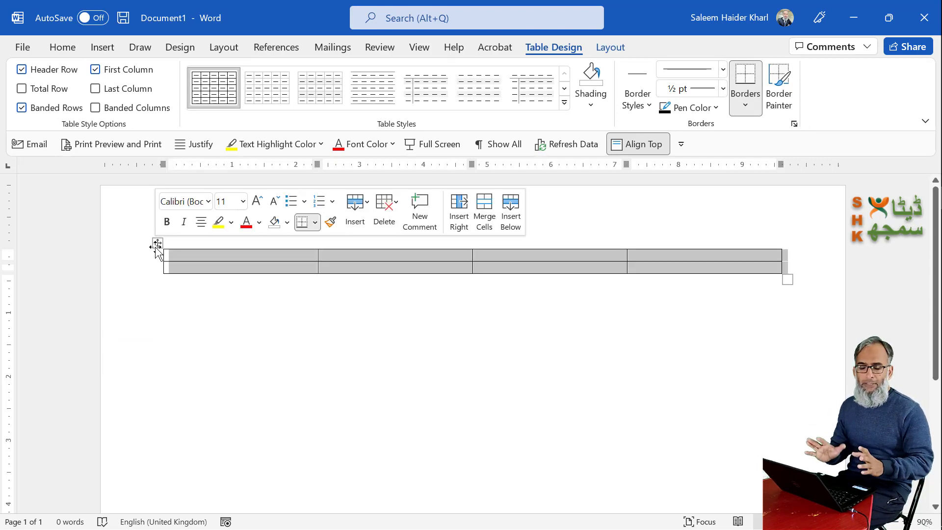
pyautogui.click(609, 47)
pyautogui.click(457, 70)
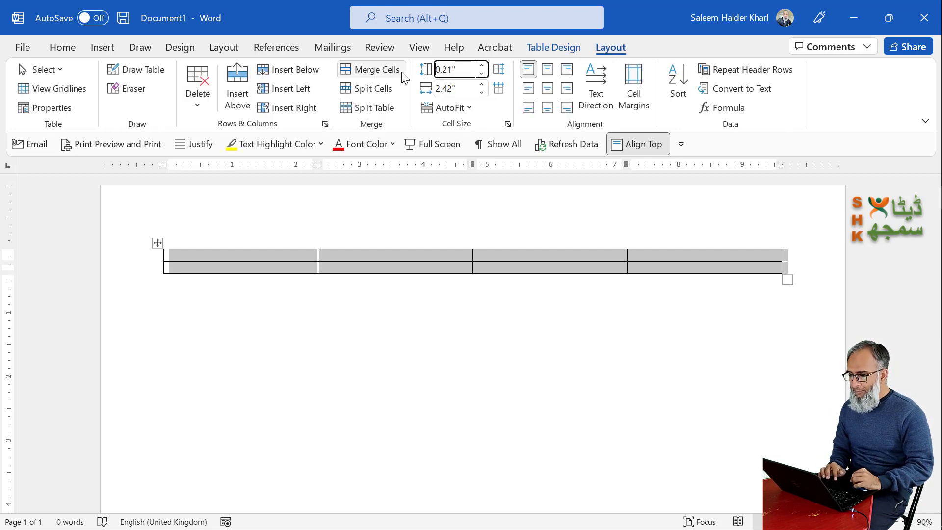
pyautogui.hotkey('shift', 'Right')
pyautogui.hotkey('shift', 'Right')
pyautogui.hotkey('shift', 'Right')
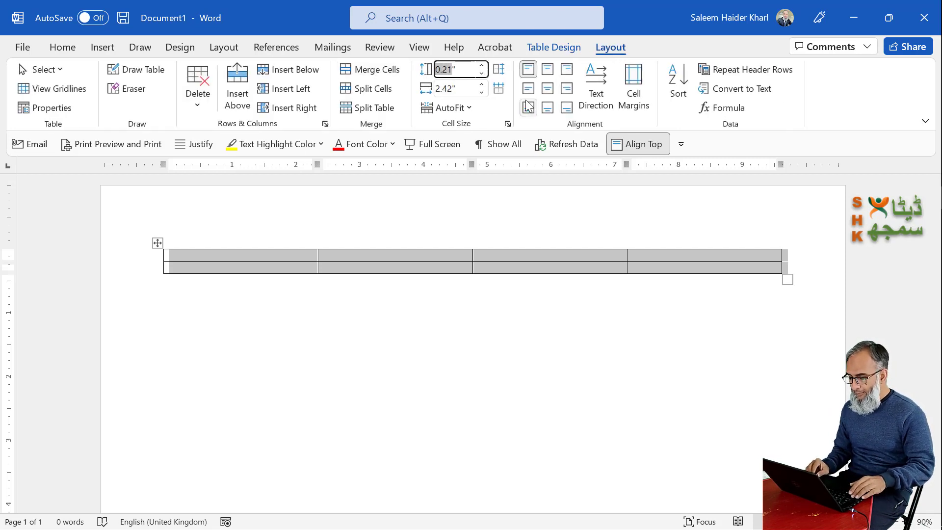
pyautogui.write('3.')
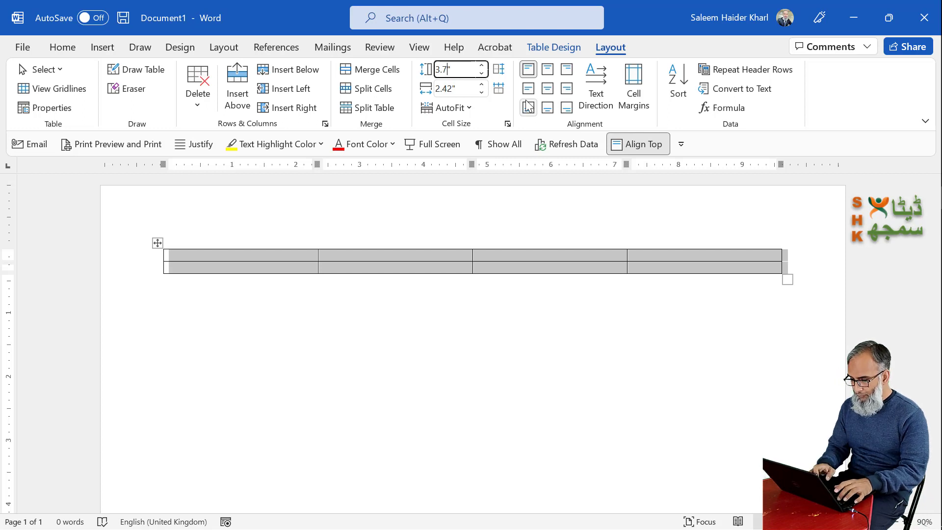
pyautogui.write('71')
pyautogui.press('Tab')
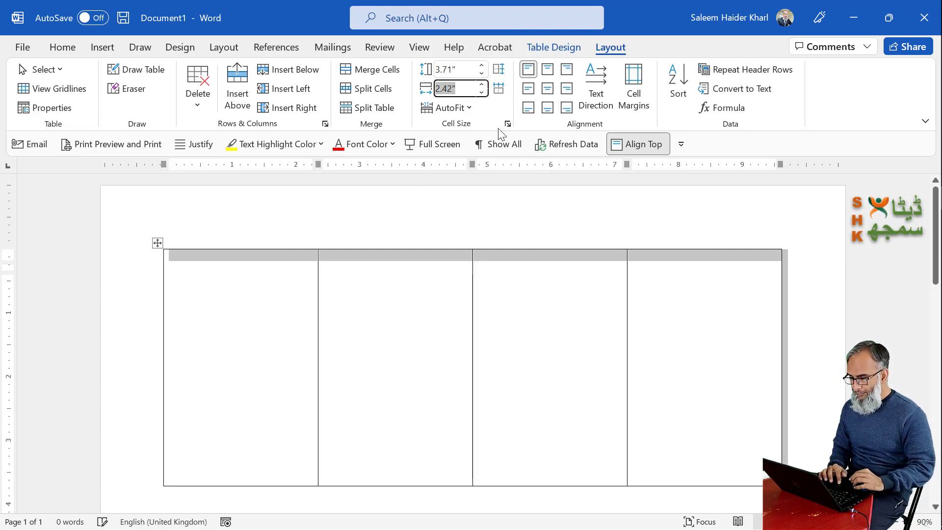
pyautogui.write('2.1')
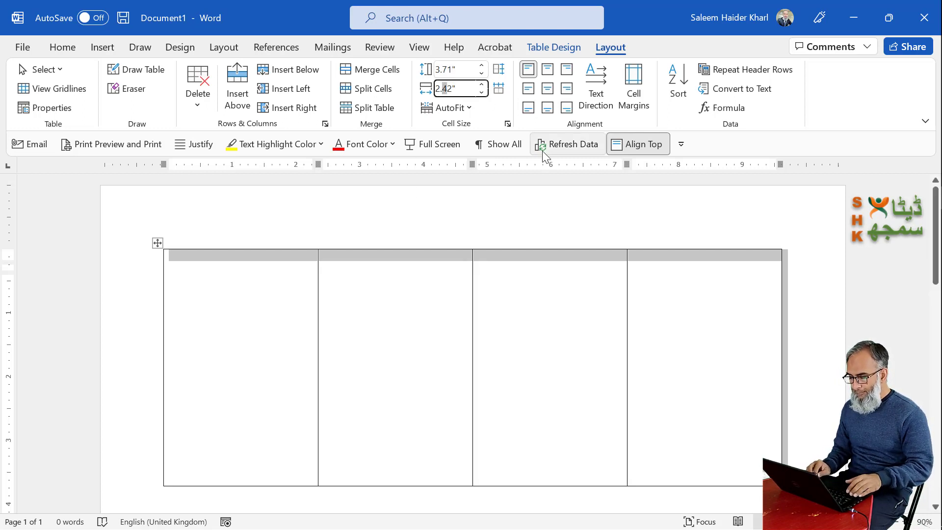
pyautogui.press('Return')
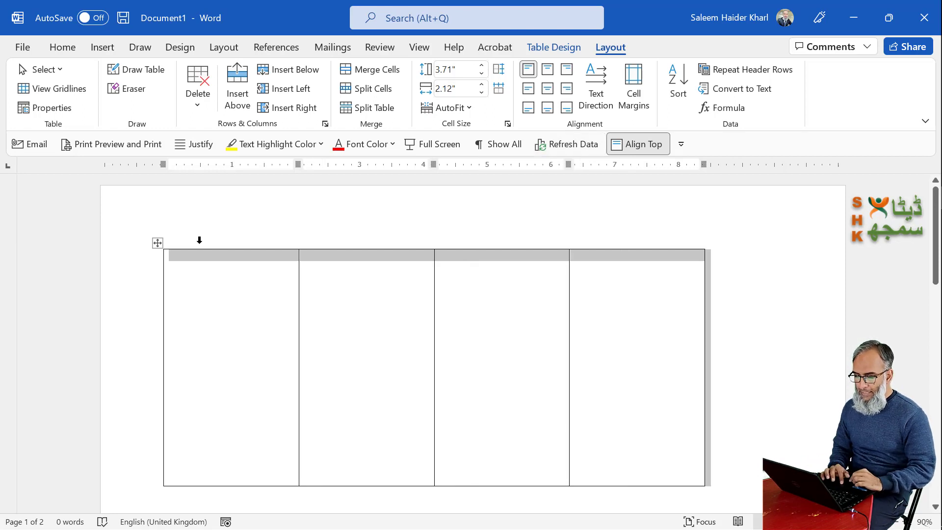
pyautogui.click(224, 307)
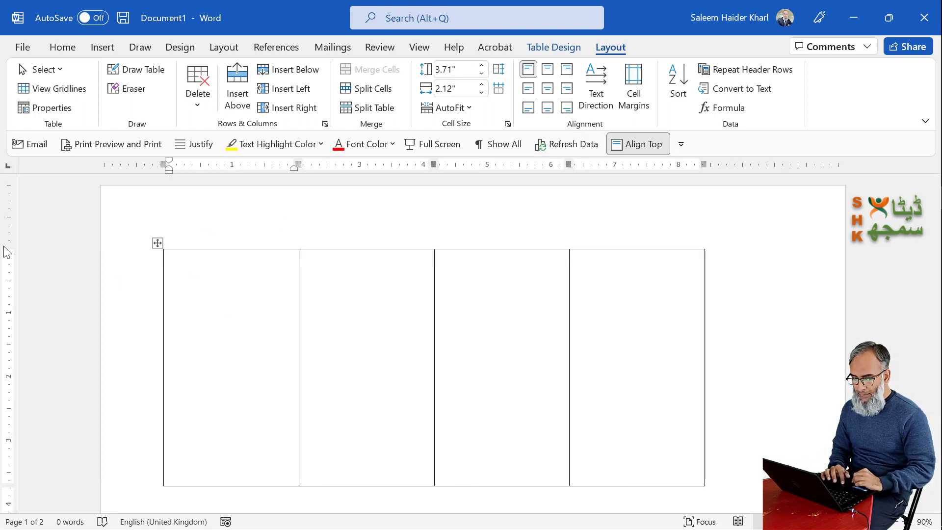
# Reduce the page's top and bottom margins so that both table rows fit on one page
pyautogui.moveTo(5, 248); pyautogui.dragTo(3, 216)
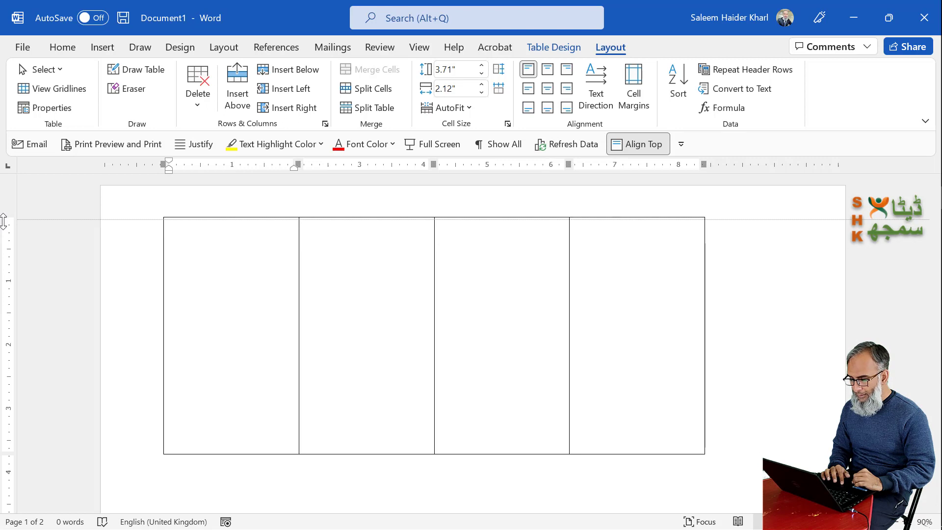
pyautogui.scroll(-3, 343, 339)
pyautogui.scroll(-2, 343, 338)
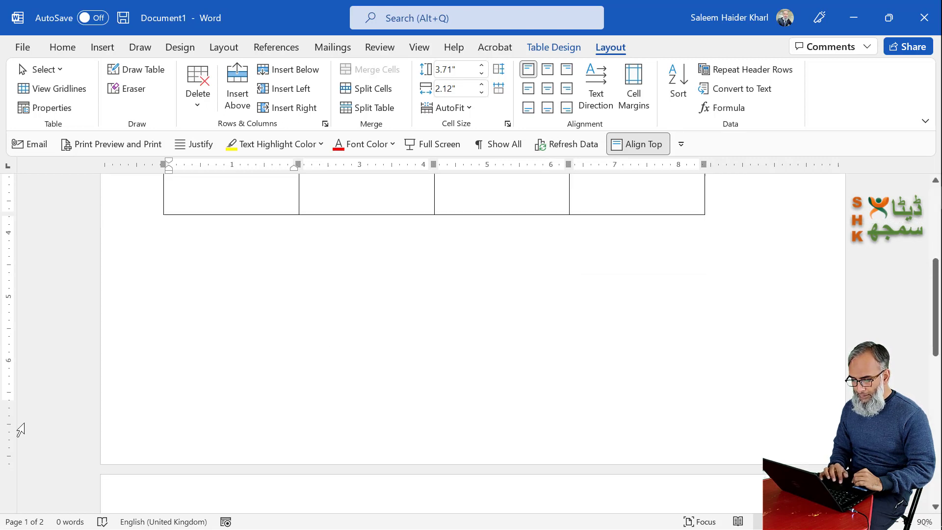
pyautogui.moveTo(6, 400); pyautogui.dragTo(6, 457)
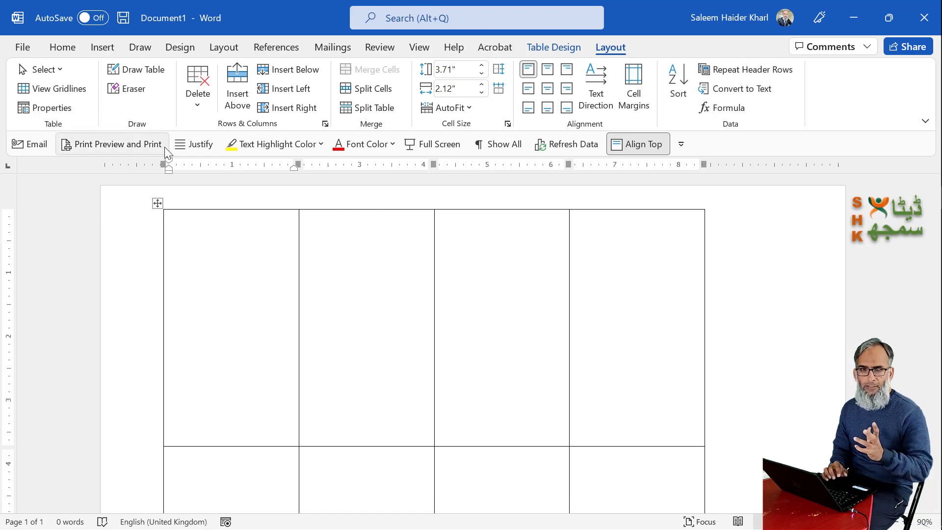
# Draw a rectangle about 2.08" high and 2.11" wide filling the lower part of the table's first cell
pyautogui.click(103, 46)
pyautogui.click(179, 69)
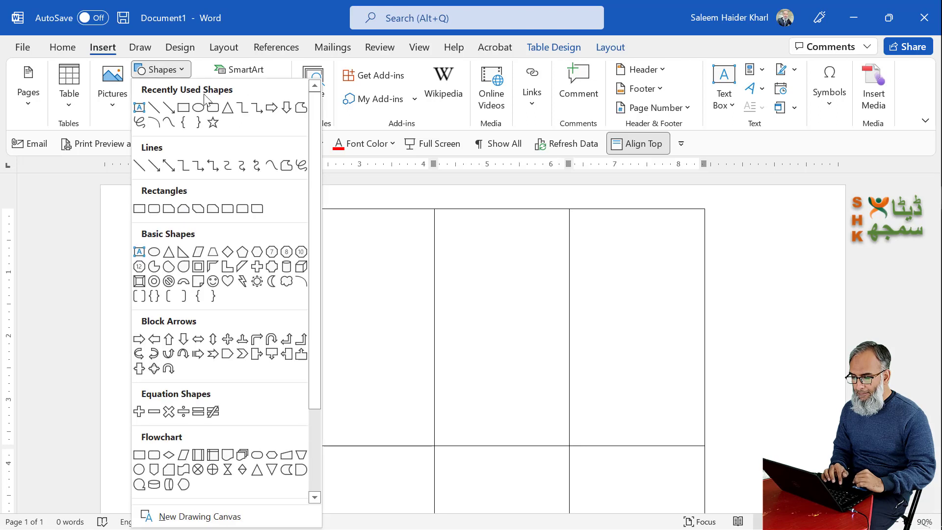
pyautogui.click(139, 209)
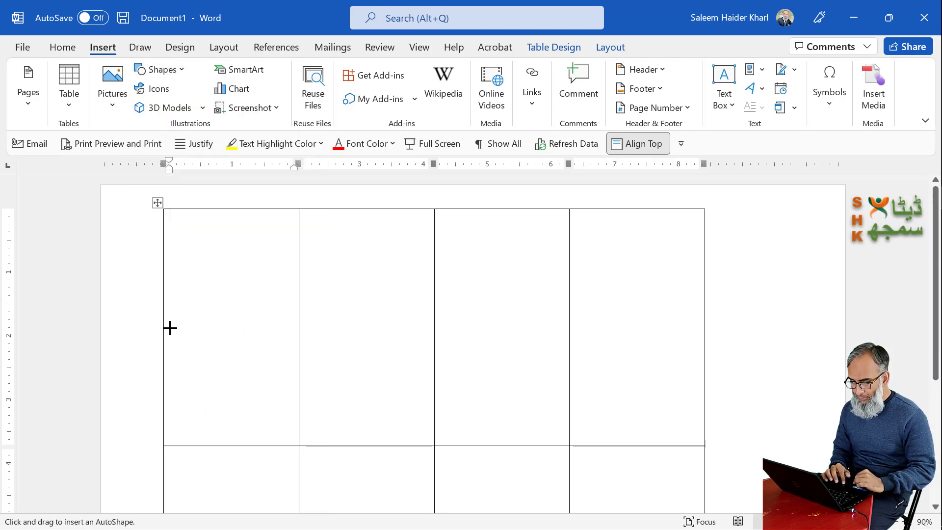
pyautogui.moveTo(168, 327); pyautogui.dragTo(298, 445)
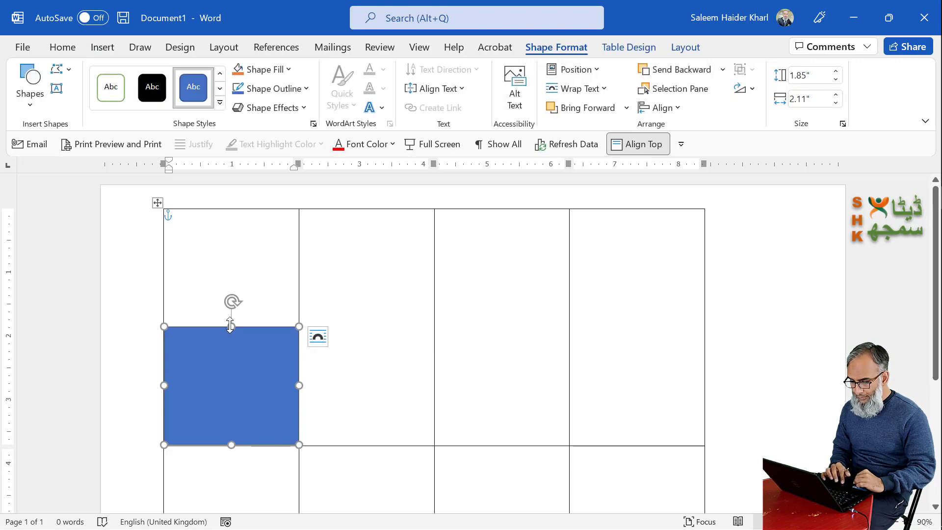
pyautogui.moveTo(231, 326); pyautogui.dragTo(230, 311)
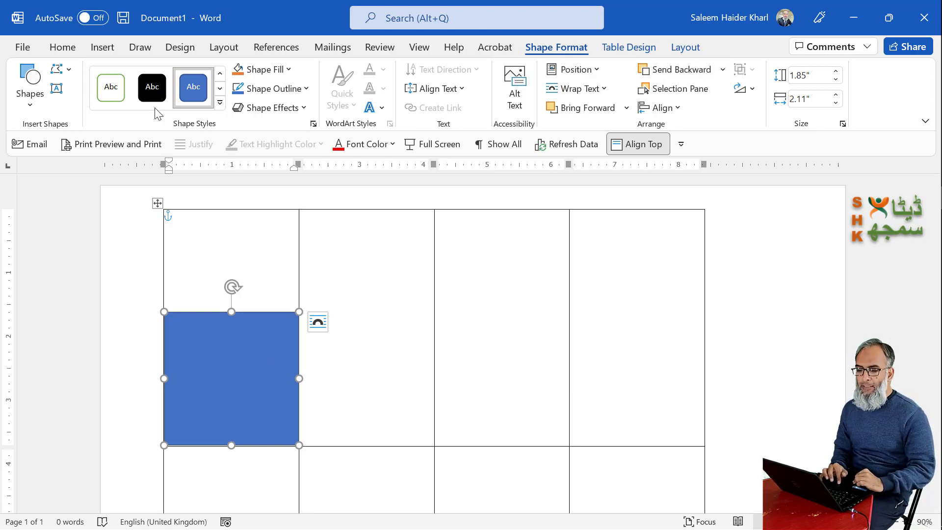
# Edit the rectangle's points to bend its upper edge into a wave that dips toward the right corner
pyautogui.click(63, 69)
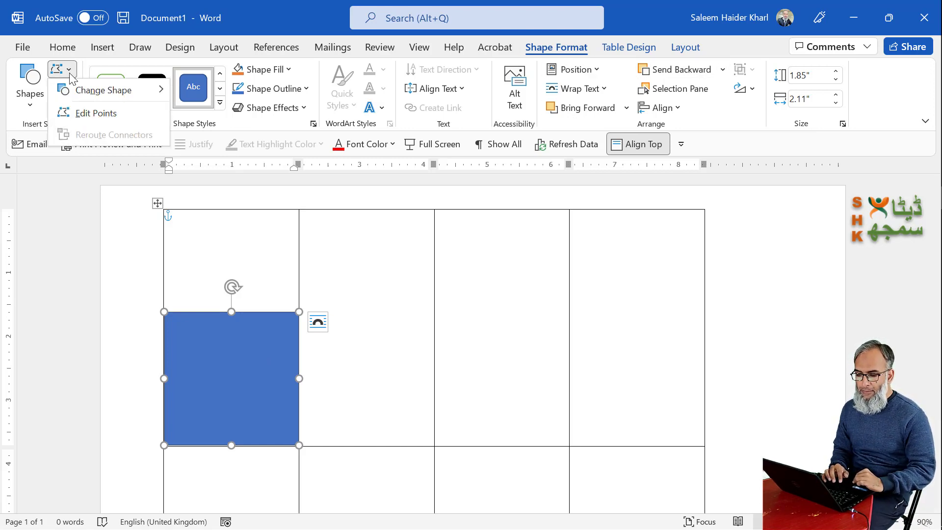
pyautogui.click(95, 118)
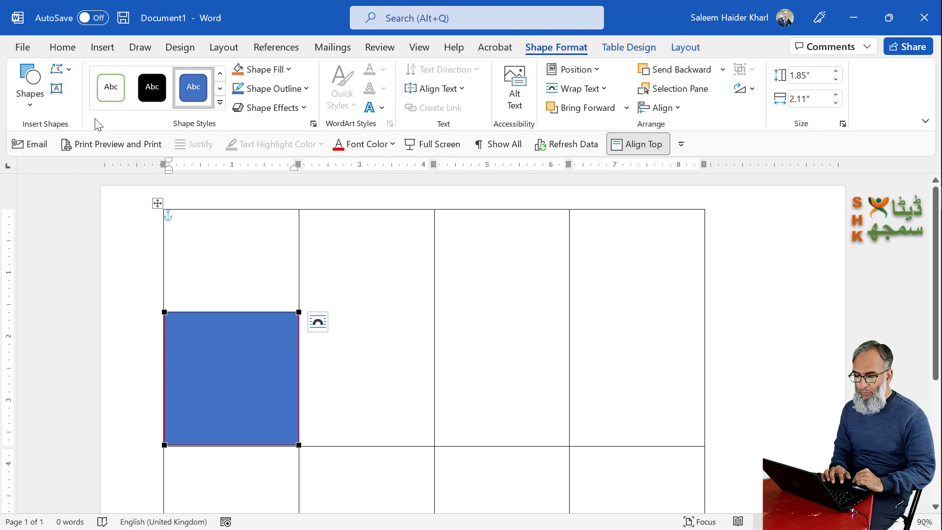
pyautogui.click(299, 311)
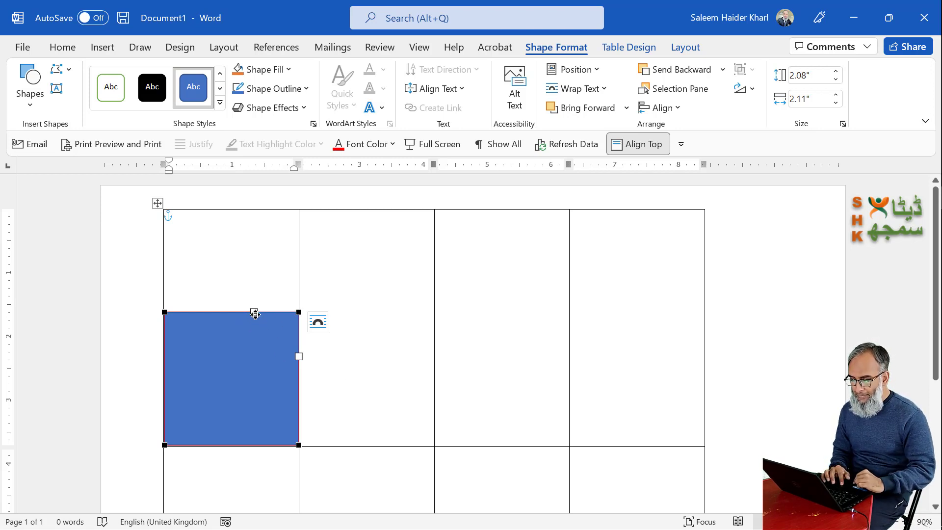
pyautogui.moveTo(254, 313); pyautogui.dragTo(262, 392)
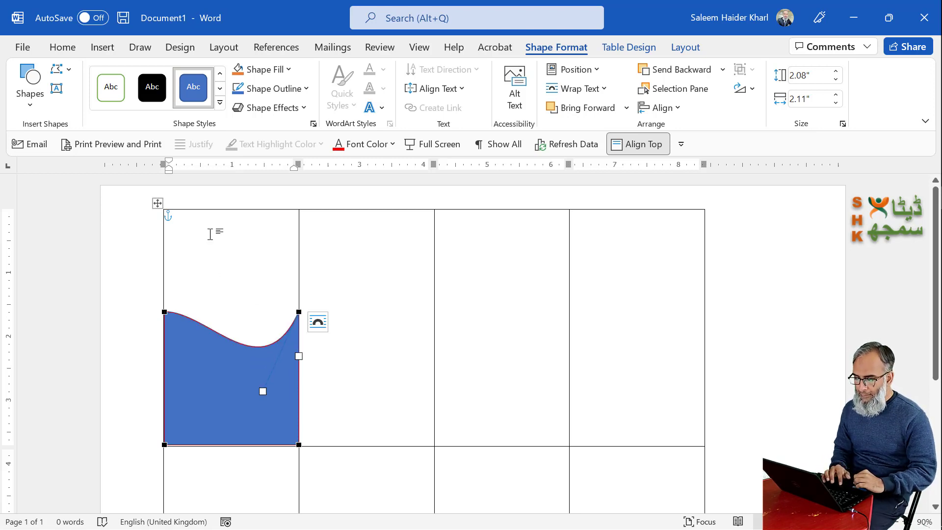
# Set the wavy shape's text wrapping to Behind Text and return to the first table cell
pyautogui.click(318, 324)
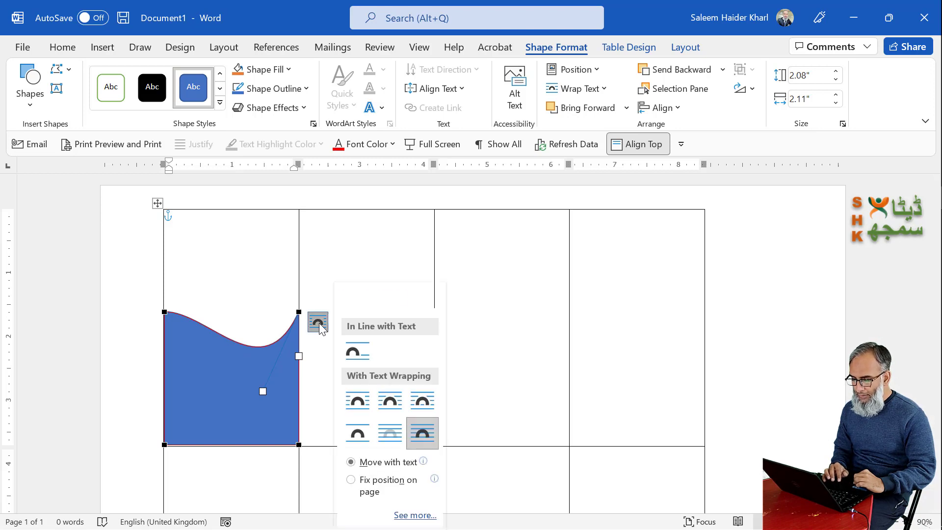
pyautogui.click(391, 440)
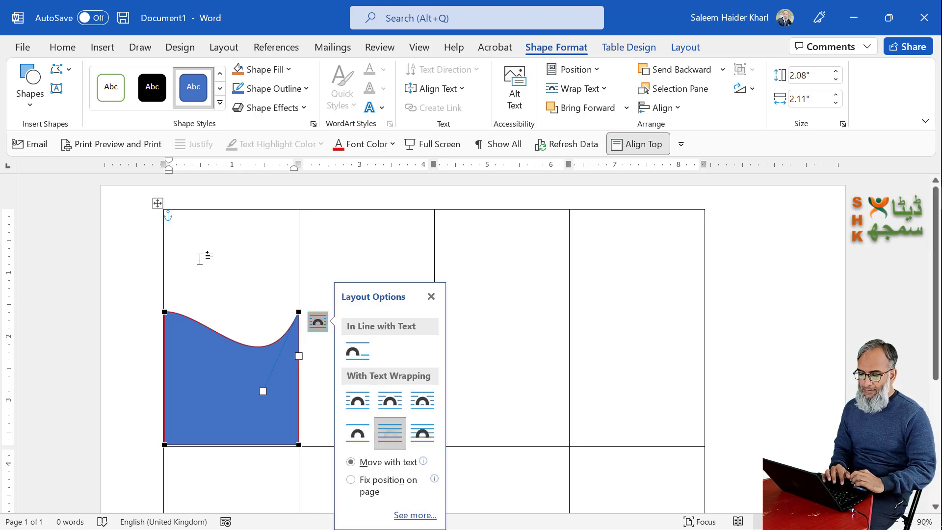
pyautogui.click(189, 242)
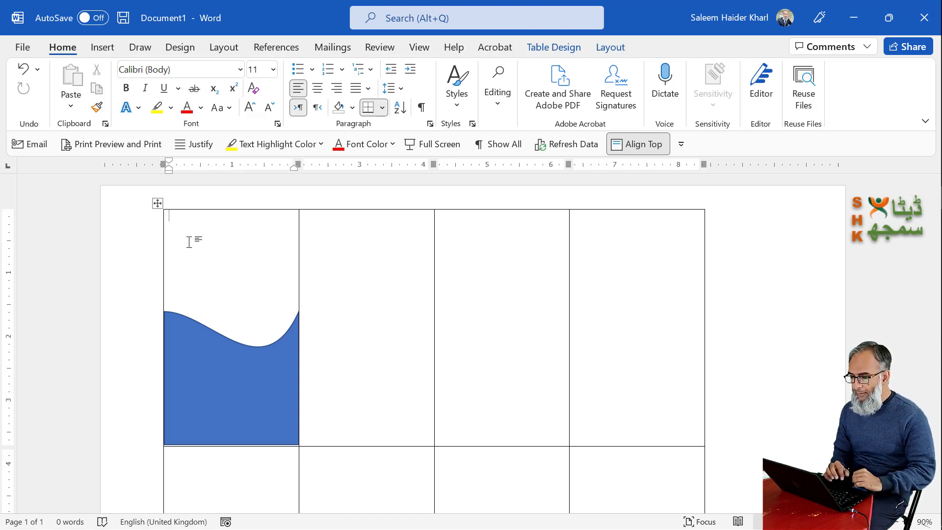
# Start a Labels mail merge with the Microsoft 1/2 Letter option, keeping the document's existing table and shape
pyautogui.click(332, 48)
pyautogui.click(122, 111)
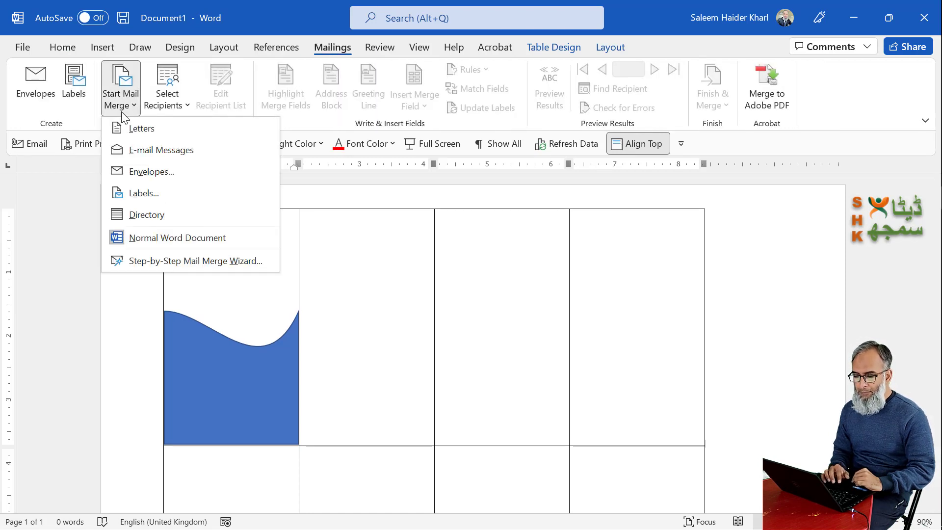
pyautogui.click(145, 196)
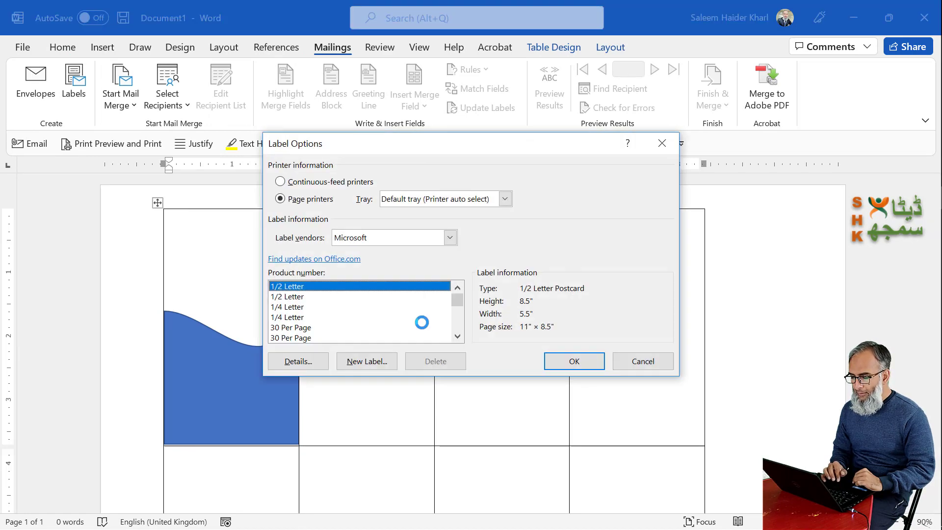
pyautogui.click(575, 363)
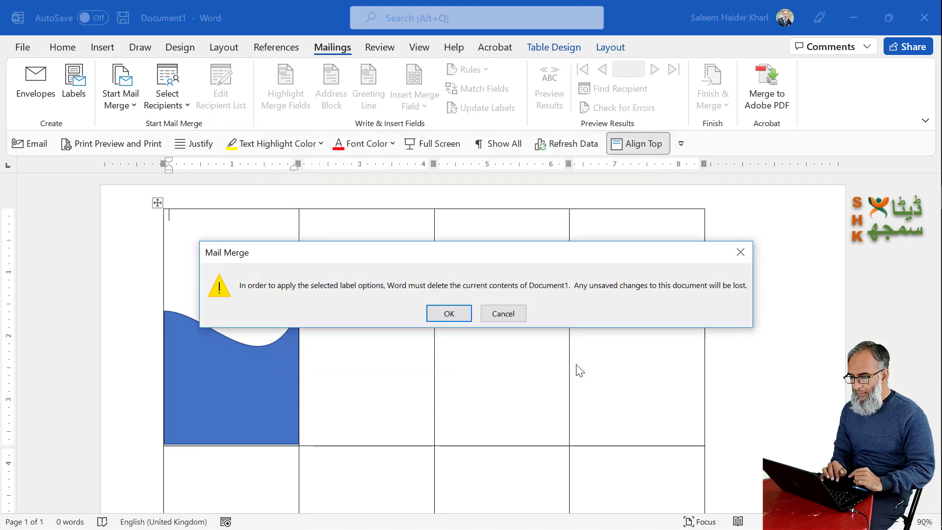
pyautogui.click(449, 315)
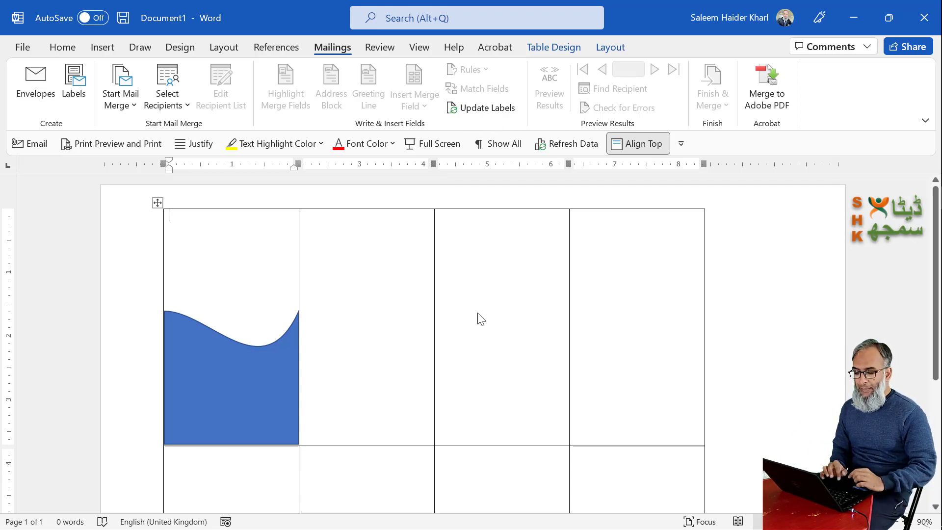
# Connect the mail merge to Sheet1$ of the existing ID card list workbook in the ID card mail merge folder, with first-row column headers
pyautogui.click(186, 104)
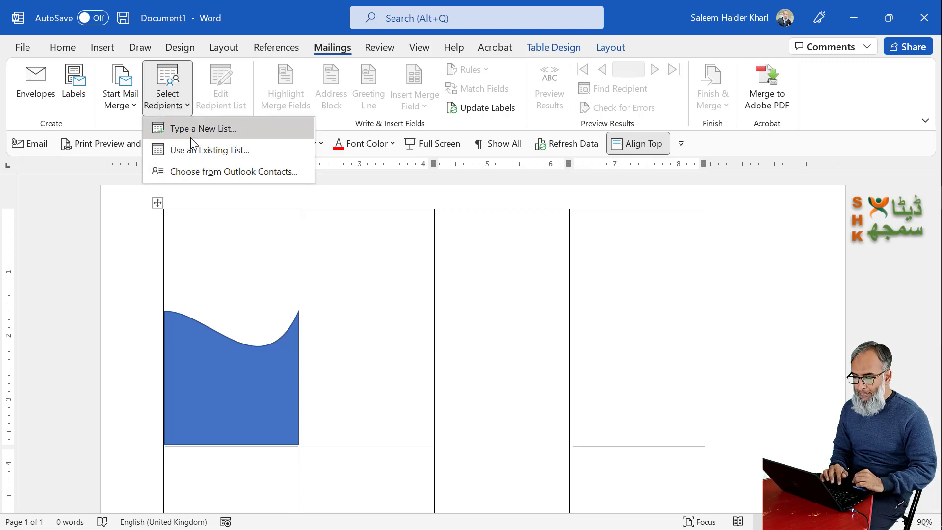
pyautogui.click(192, 149)
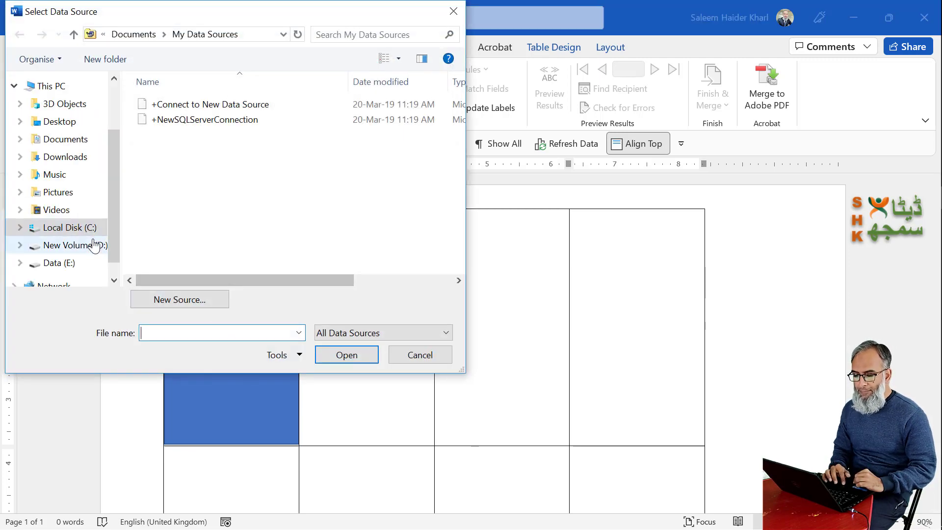
pyautogui.click(95, 245)
pyautogui.press('p')
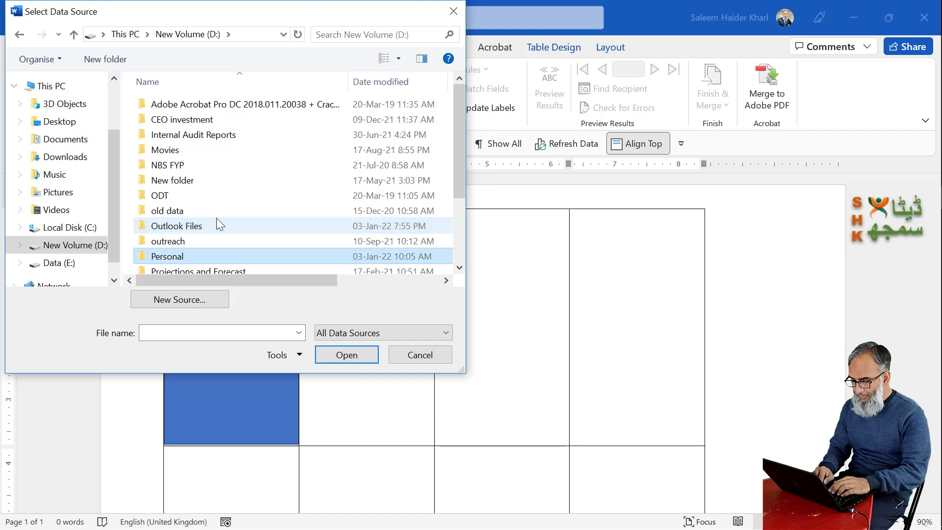
pyautogui.press('Return')
pyautogui.press('y')
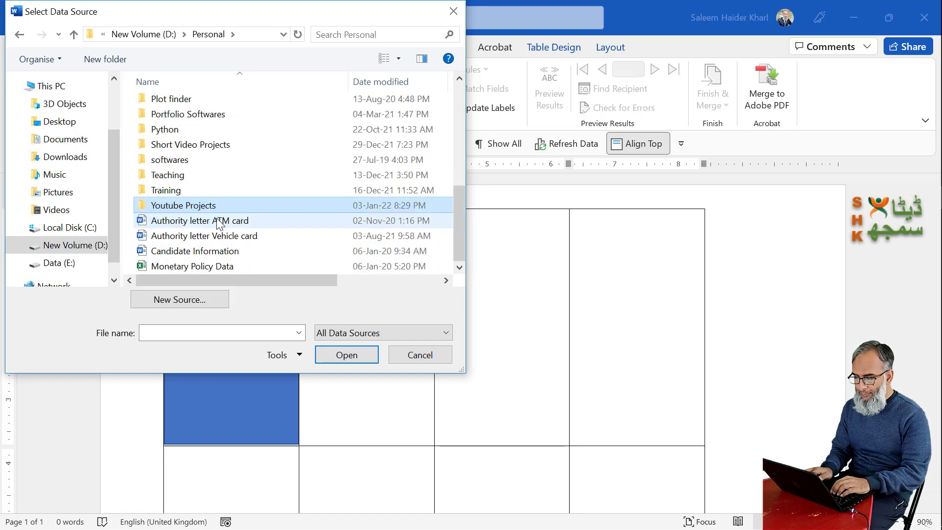
pyautogui.press('Return')
pyautogui.press('u')
pyautogui.press('Return')
pyautogui.press('i')
pyautogui.press('Return')
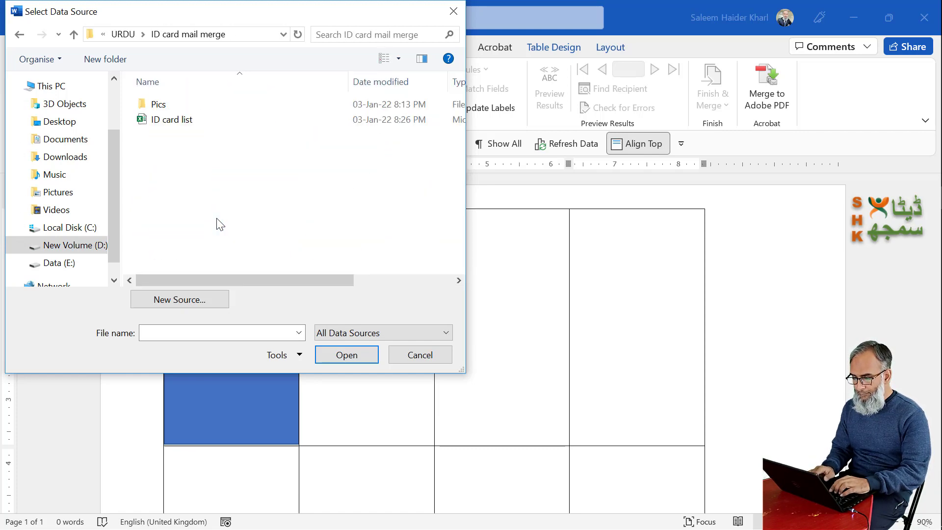
pyautogui.press('i')
pyautogui.doubleClick(167, 119)
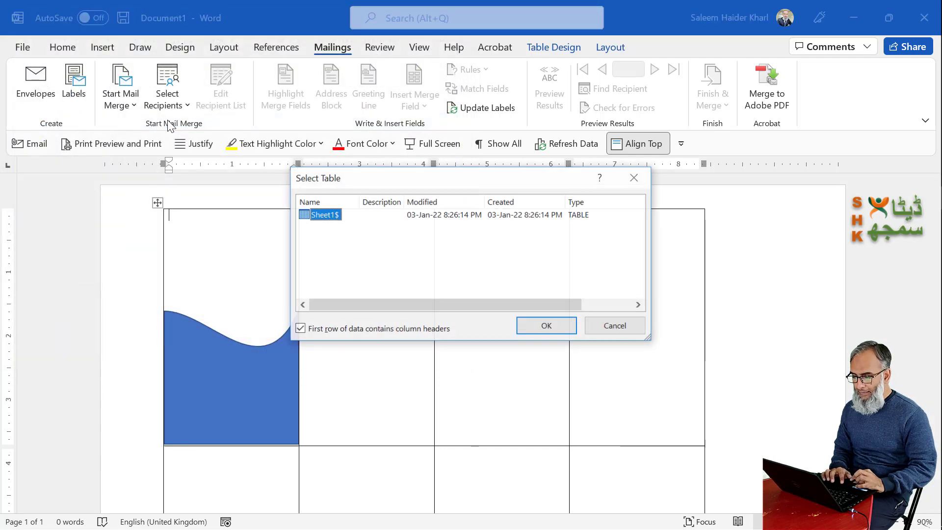
pyautogui.click(543, 327)
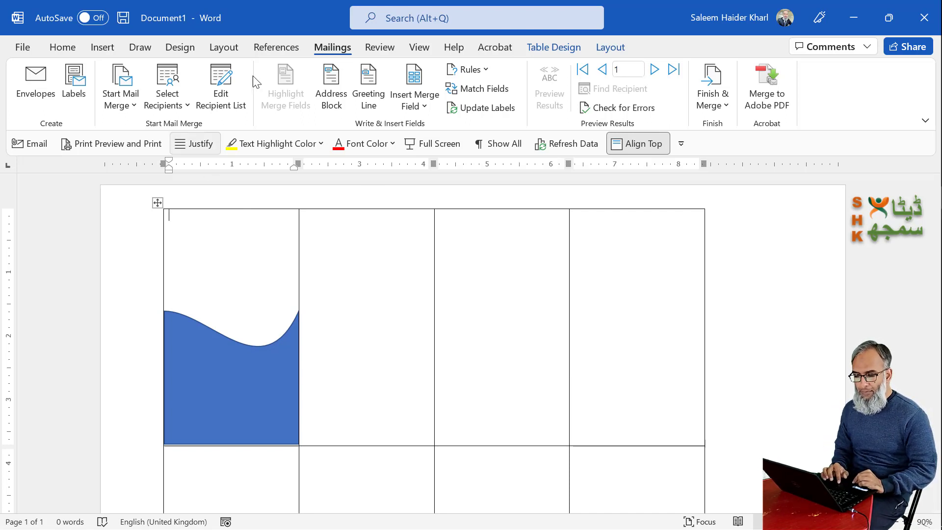
# Insert an IncludePicture field in the first table cell with 123 as the placeholder filename
pyautogui.click(102, 49)
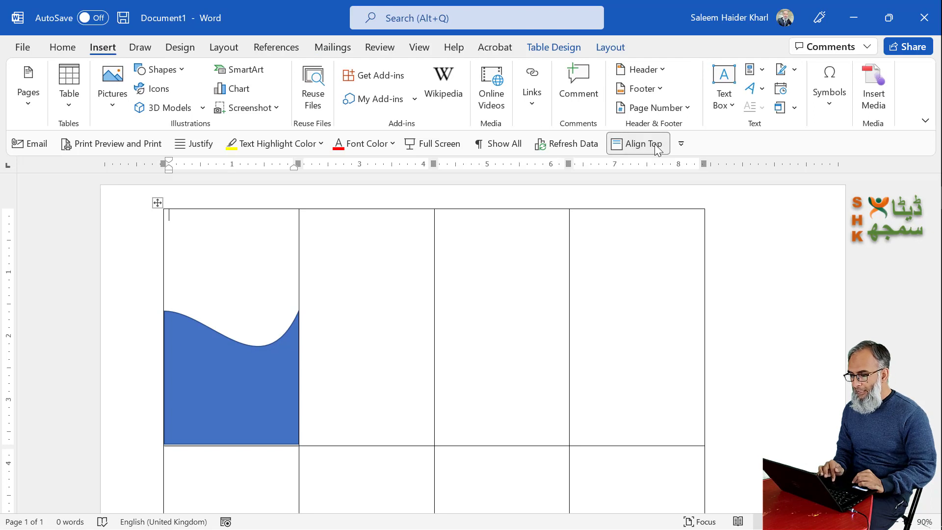
pyautogui.click(762, 75)
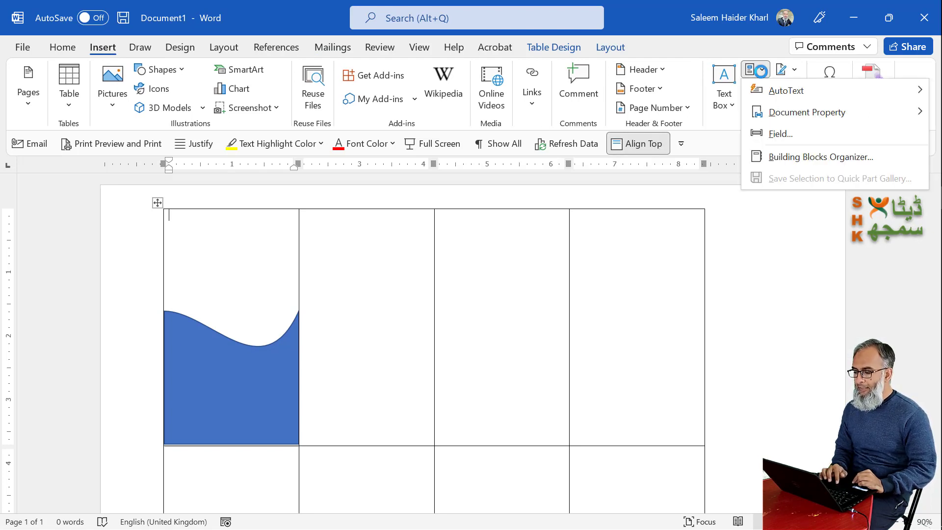
pyautogui.click(783, 134)
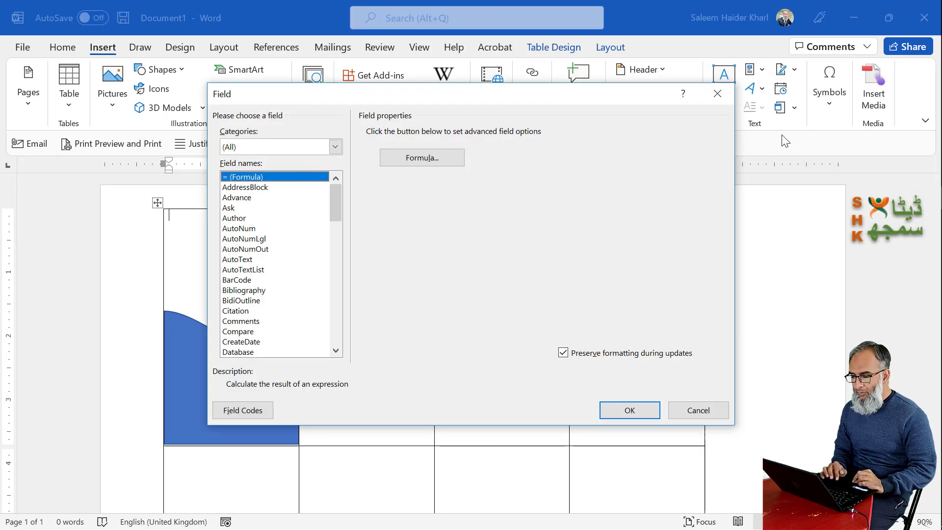
pyautogui.click(336, 309)
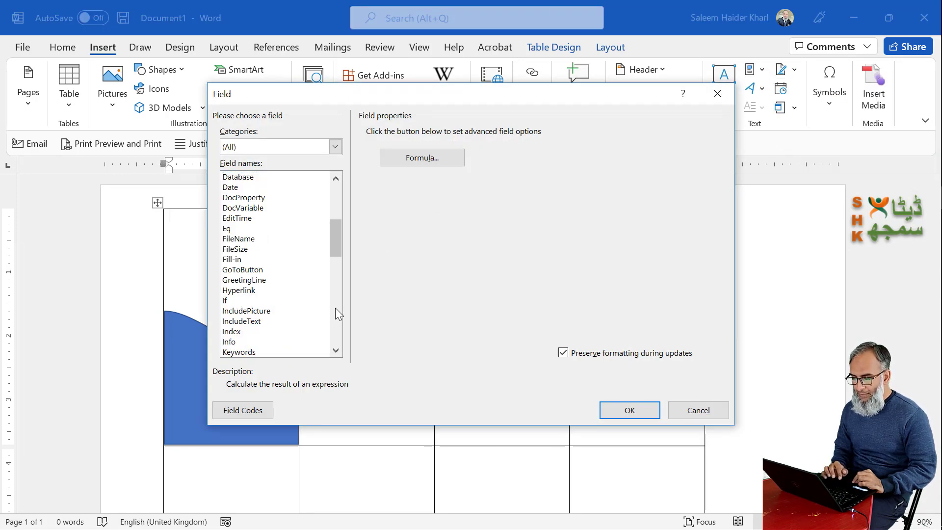
pyautogui.click(260, 310)
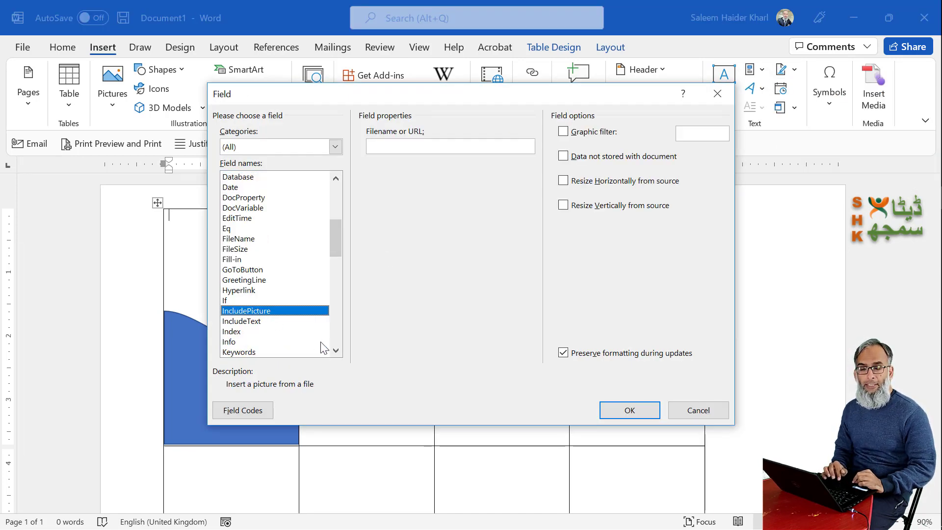
pyautogui.click(427, 145)
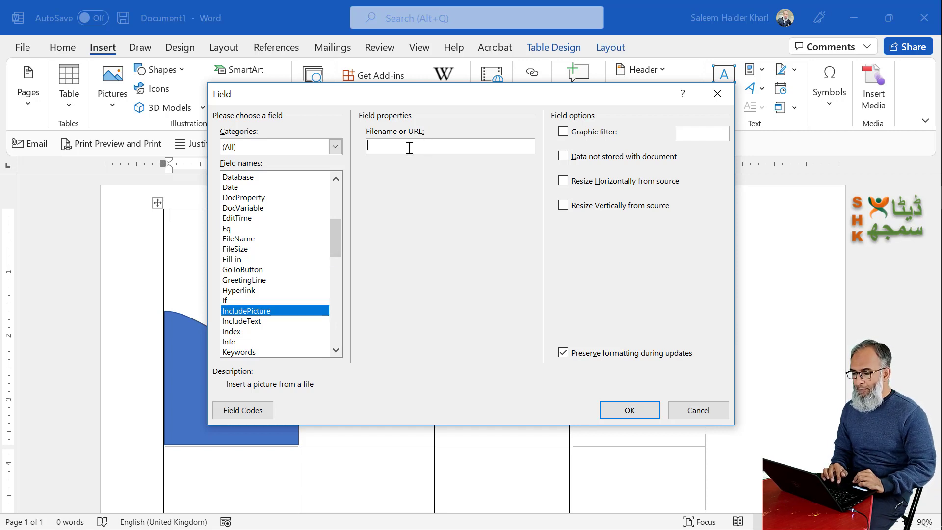
pyautogui.write('123')
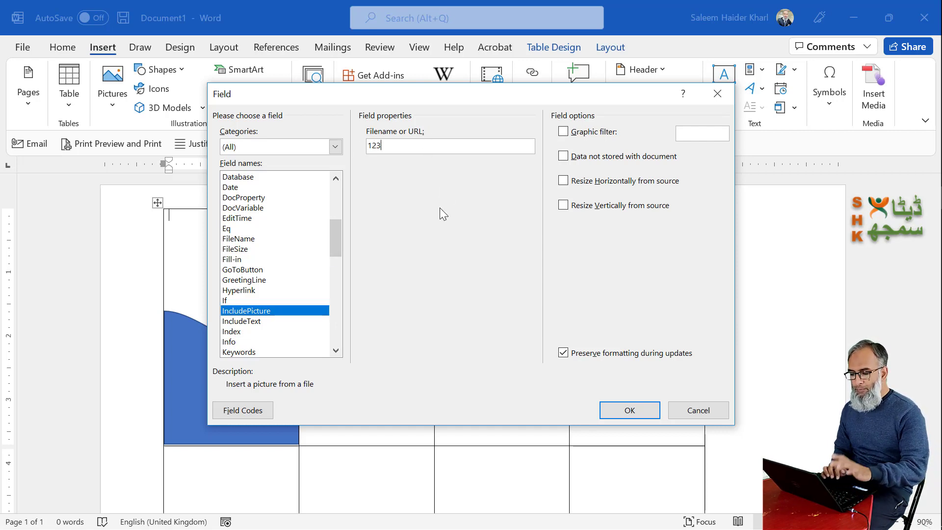
pyautogui.click(634, 412)
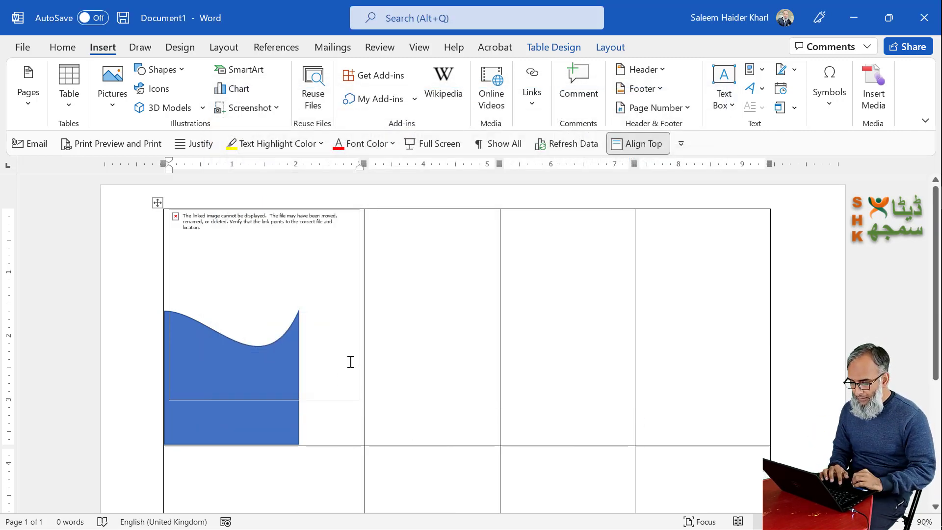
# Shrink the linked picture placeholder to about 0.9" square and center it in the first cell
pyautogui.click(356, 392)
pyautogui.moveTo(355, 398); pyautogui.dragTo(231, 243)
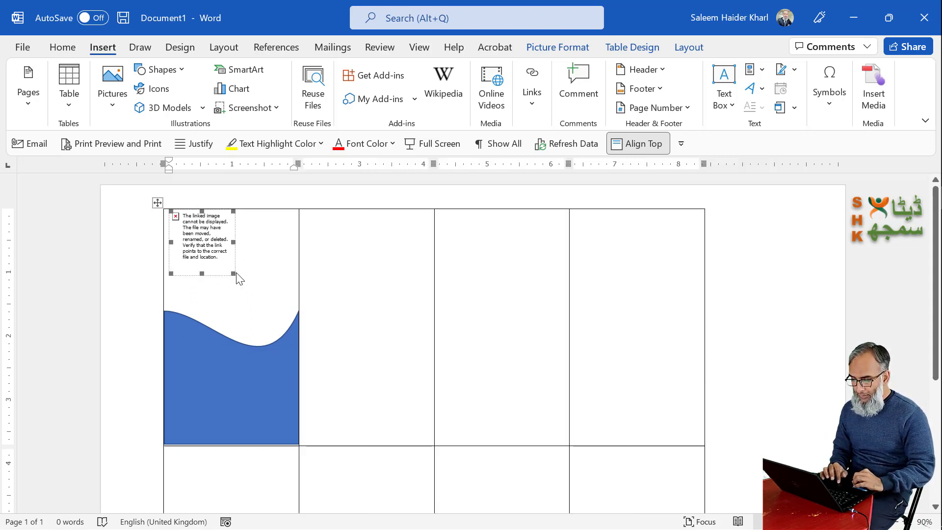
pyautogui.moveTo(231, 271); pyautogui.dragTo(228, 267)
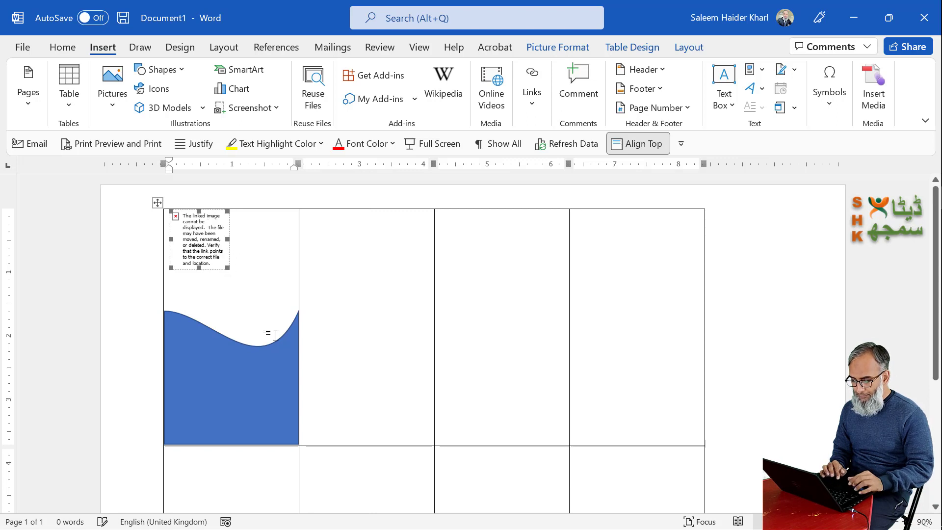
pyautogui.hotkey('ctrl', 'e')
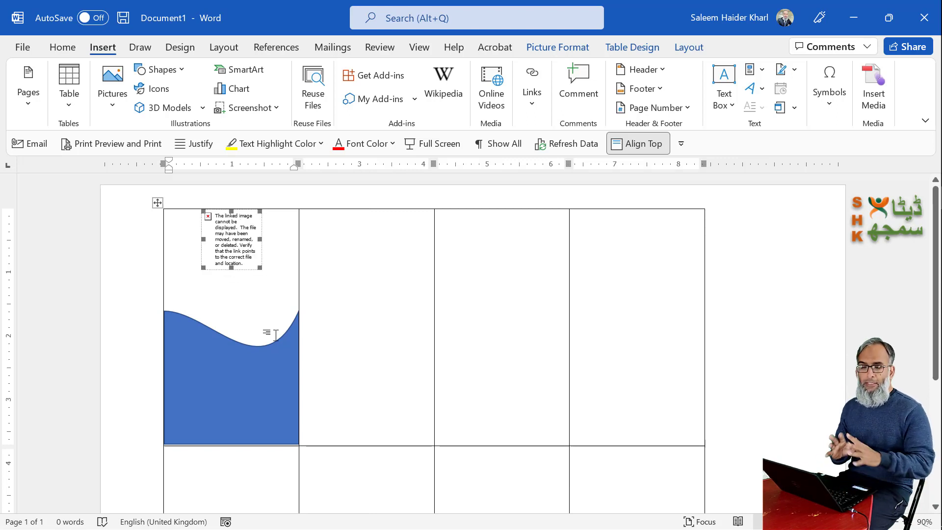
pyautogui.click(280, 284)
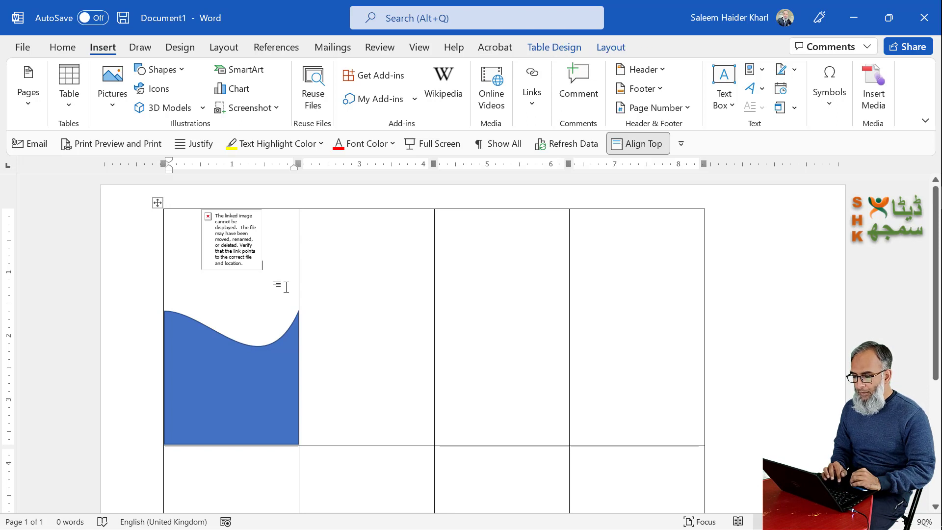
# Reveal the picture placeholder's field code and replace the 123 filename with the PICTURE merge field
pyautogui.click(258, 264)
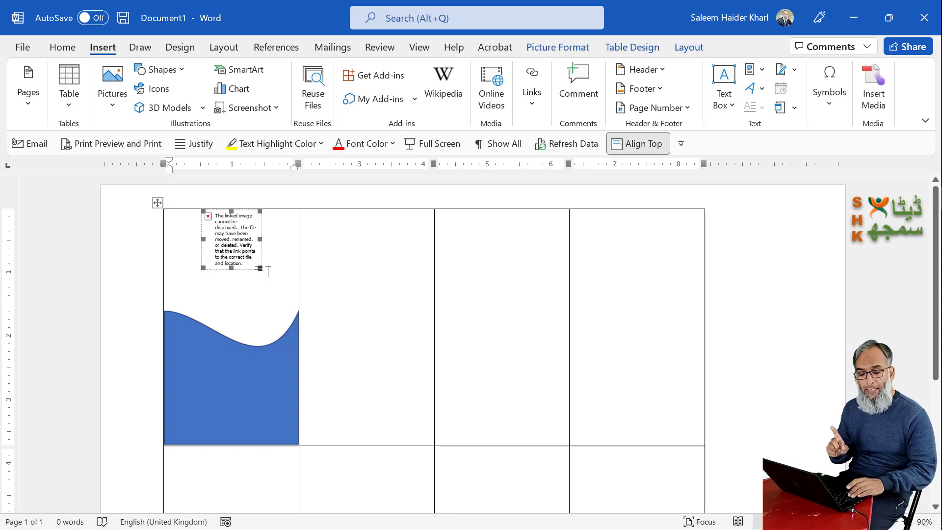
pyautogui.hotkey('shift', 'F9')
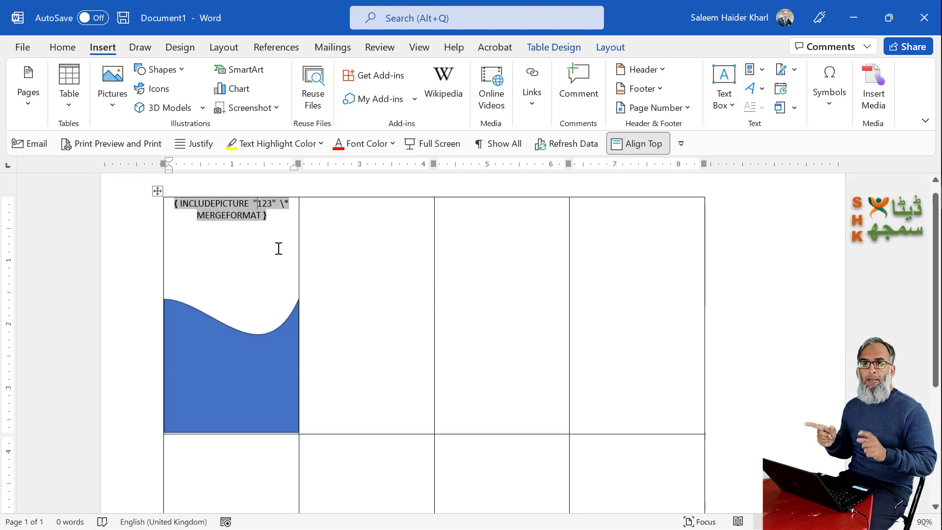
pyautogui.hotkey('shift', 'Right')
pyautogui.hotkey('shift', 'Right')
pyautogui.hotkey('shift', 'Right')
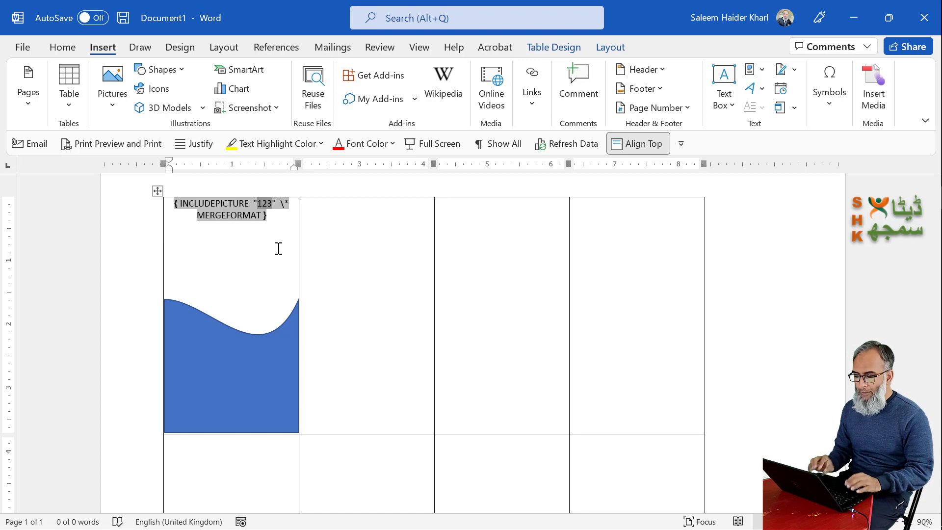
pyautogui.click(332, 47)
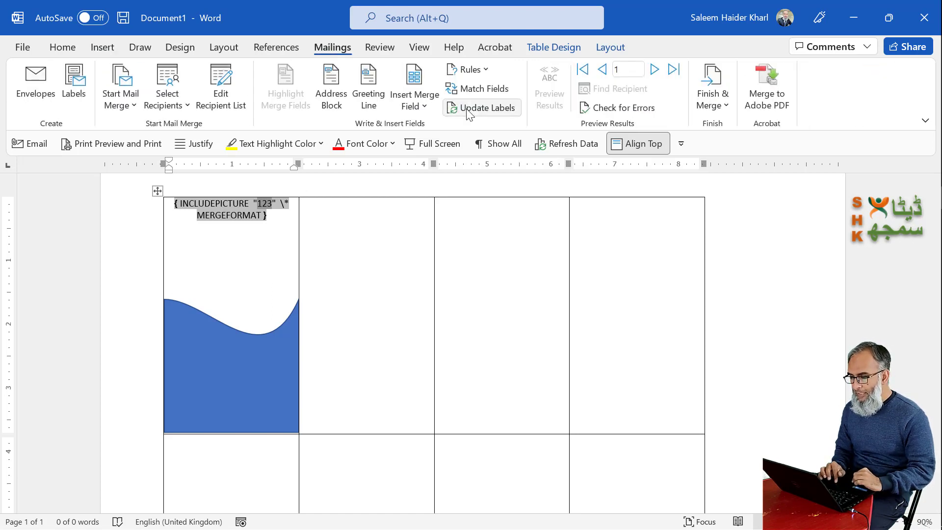
pyautogui.click(422, 106)
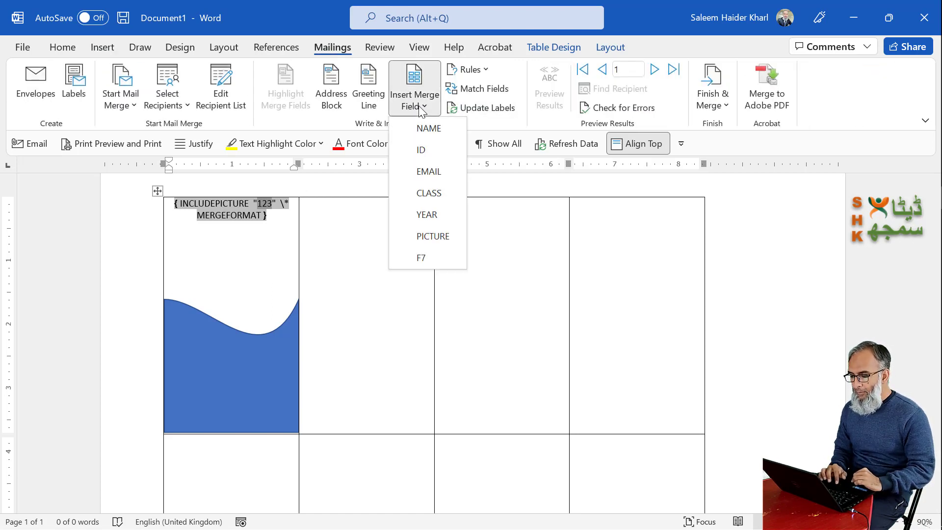
pyautogui.click(433, 236)
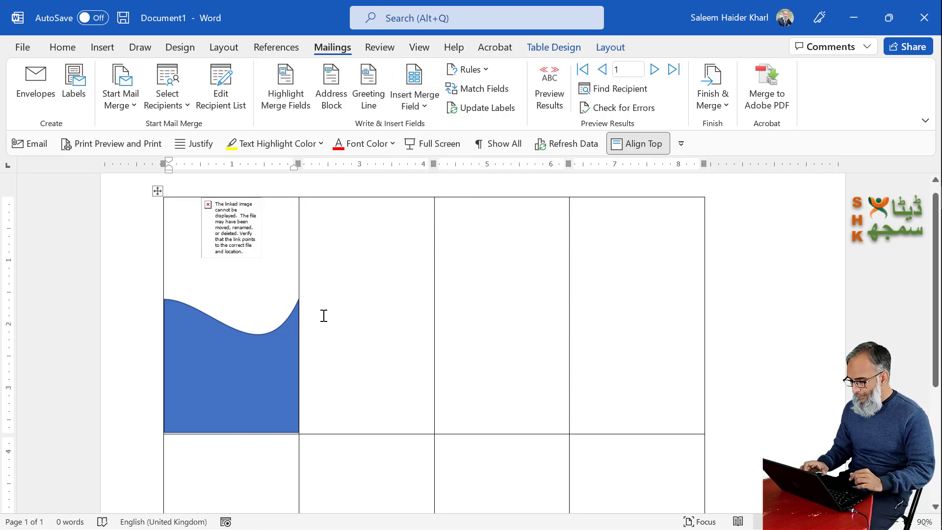
# Add several blank lines below the picture placeholder in the first cell
pyautogui.press('Return')
pyautogui.press('Return')
pyautogui.press('Return')
pyautogui.press('Return')
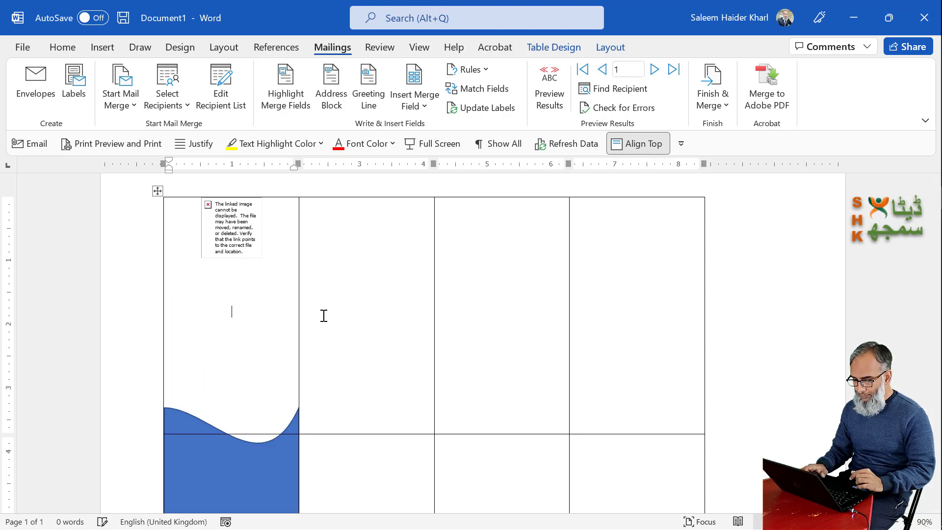
pyautogui.press('Return')
pyautogui.press('Return')
# Move the wavy blue shape back up so it fills the lower part of the first cell
pyautogui.click(271, 481)
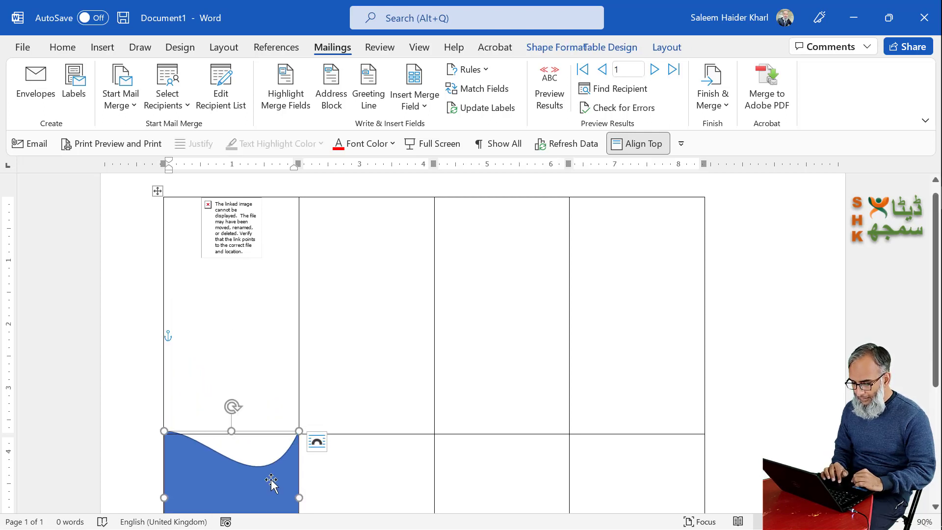
pyautogui.press('Up')
pyautogui.press('Up')
pyautogui.press('Up')
pyautogui.press('Up')
pyautogui.press('Up')
pyautogui.press('Up')
pyautogui.press('Up')
pyautogui.press('Up')
pyautogui.press('Up')
pyautogui.press('Up')
pyautogui.press('Up')
pyautogui.press('Up')
pyautogui.press('Up')
pyautogui.press('Up')
pyautogui.press('Up')
pyautogui.press('Up')
pyautogui.press('Up')
pyautogui.press('Up')
pyautogui.press('Up')
pyautogui.press('Up')
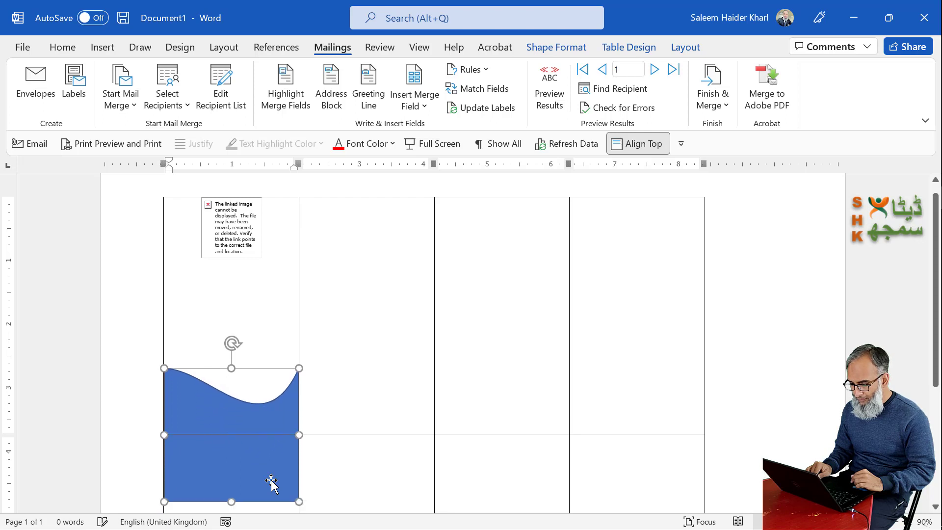
pyautogui.press('Up')
pyautogui.press('Up')
pyautogui.press('Up')
pyautogui.press('Up')
pyautogui.press('Up')
pyautogui.press('Up')
pyautogui.press('Up')
pyautogui.press('Up')
pyautogui.press('Up')
pyautogui.press('Up')
pyautogui.press('Up')
pyautogui.press('Up')
pyautogui.press('Up')
pyautogui.press('Up')
pyautogui.press('Up')
pyautogui.press('Up')
pyautogui.press('Up')
pyautogui.press('Up')
pyautogui.press('Up')
pyautogui.press('Up')
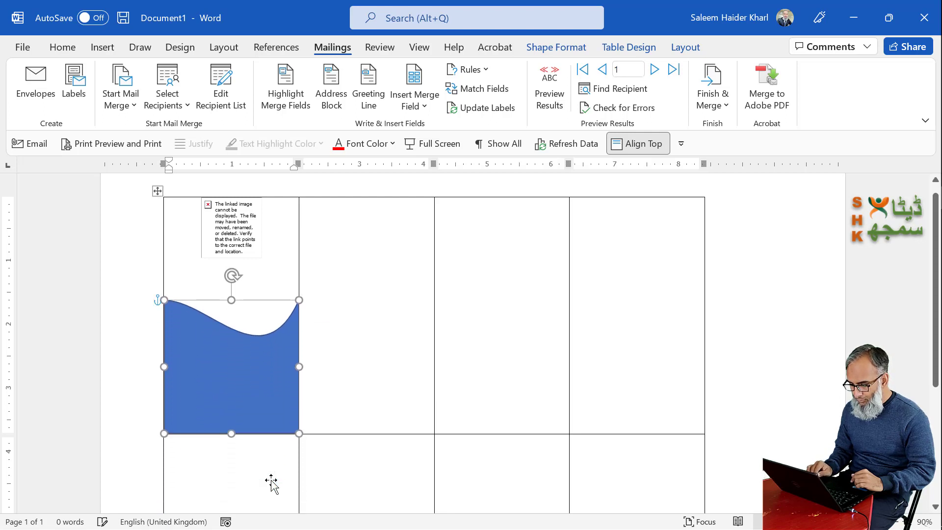
# Insert the ID, NAME, CLASS and YEAR merge fields on separate lines over the blue shape in the first cell
pyautogui.click(285, 353)
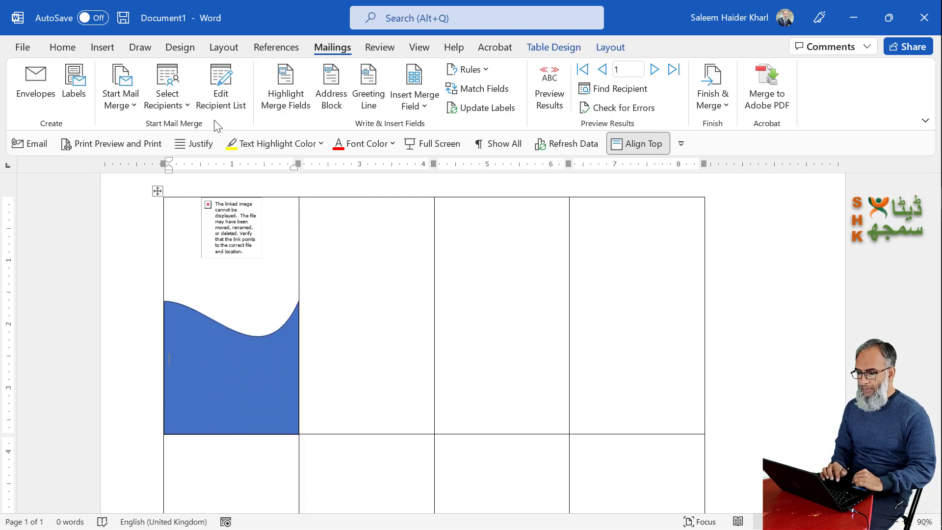
pyautogui.click(423, 107)
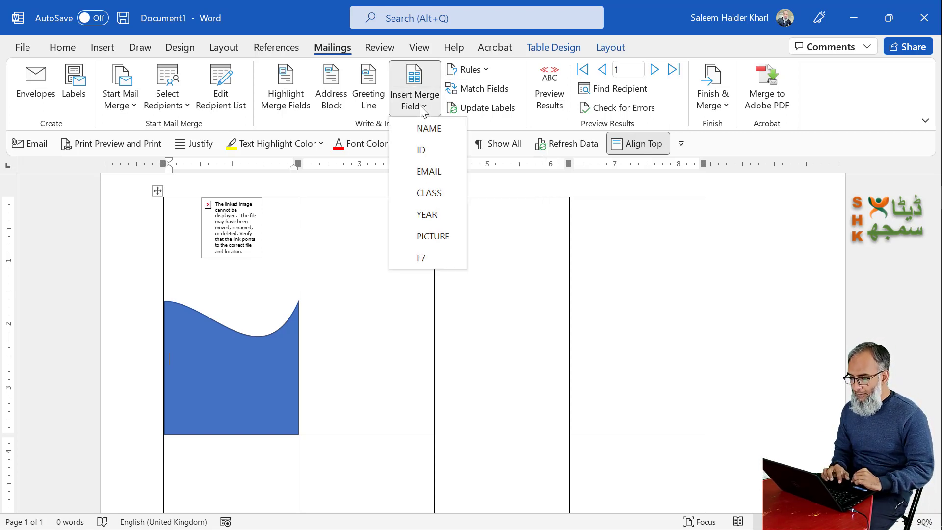
pyautogui.click(436, 150)
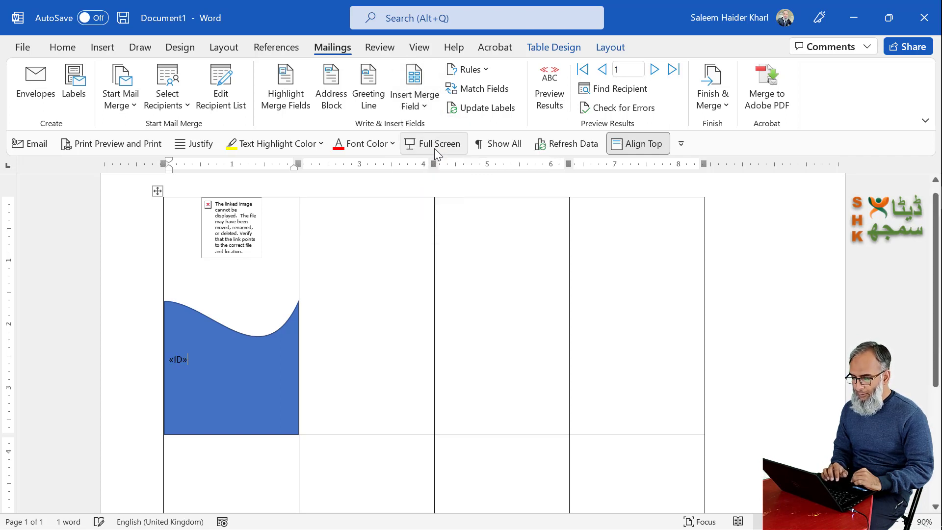
pyautogui.click(422, 107)
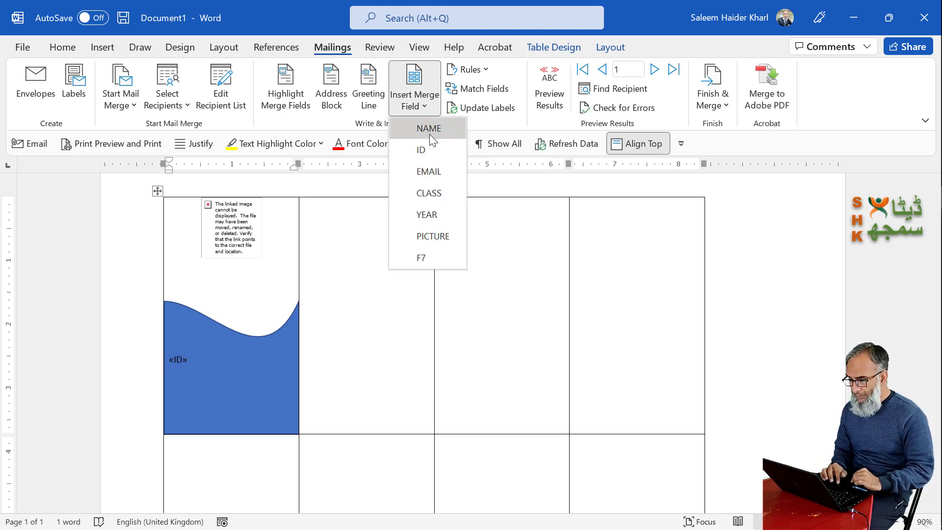
pyautogui.click(429, 130)
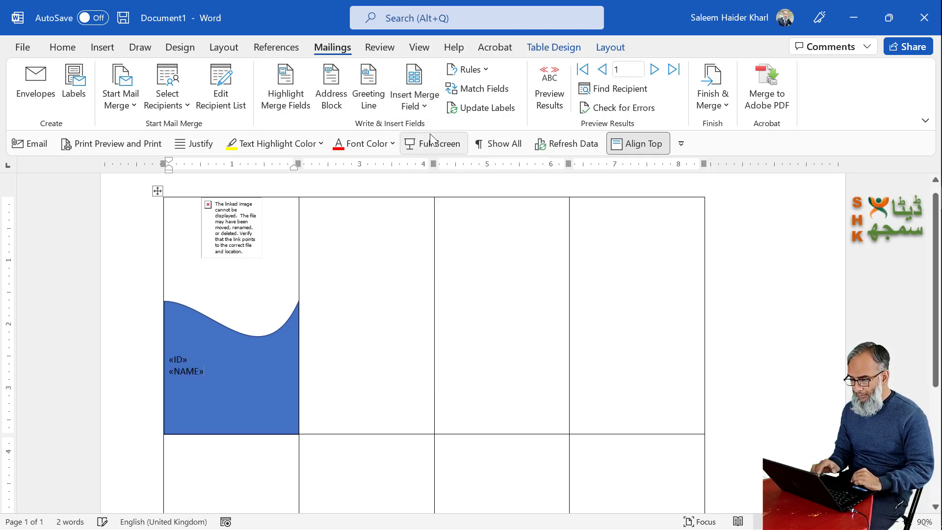
pyautogui.click(425, 107)
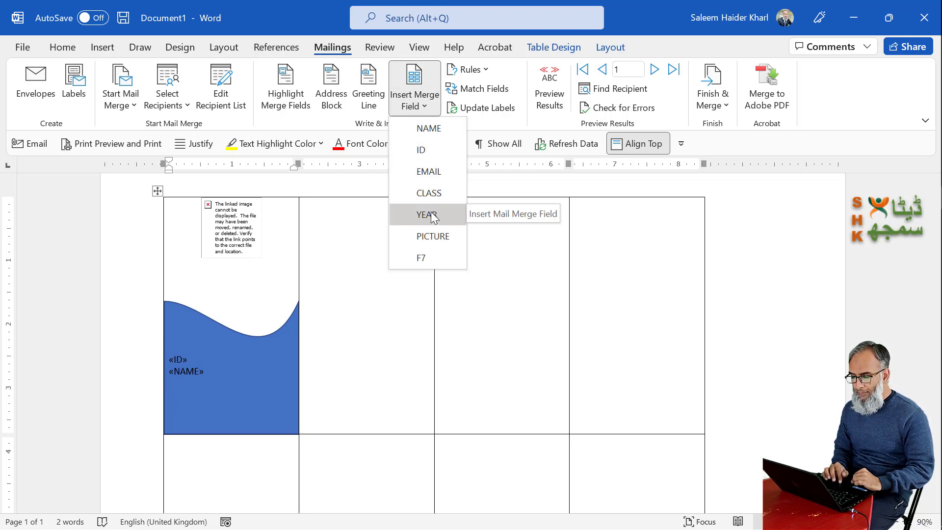
pyautogui.click(432, 192)
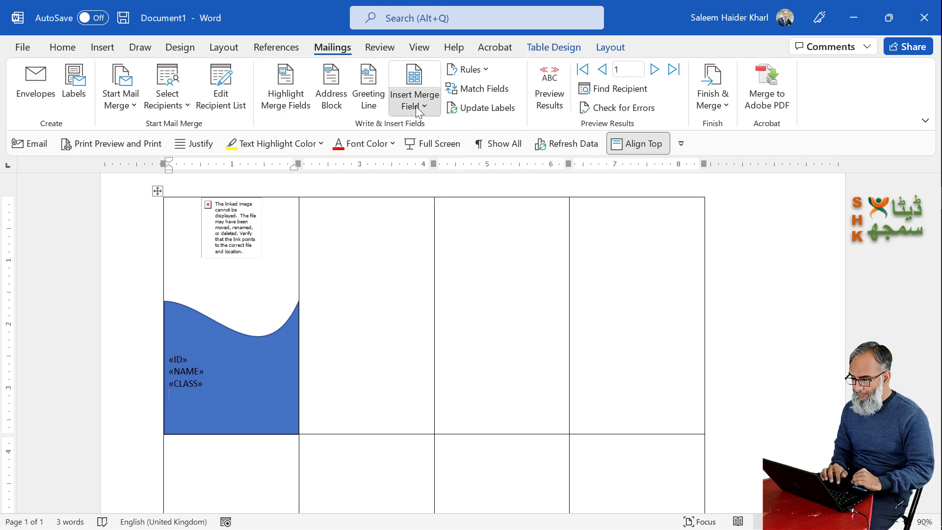
pyautogui.click(416, 106)
pyautogui.click(434, 215)
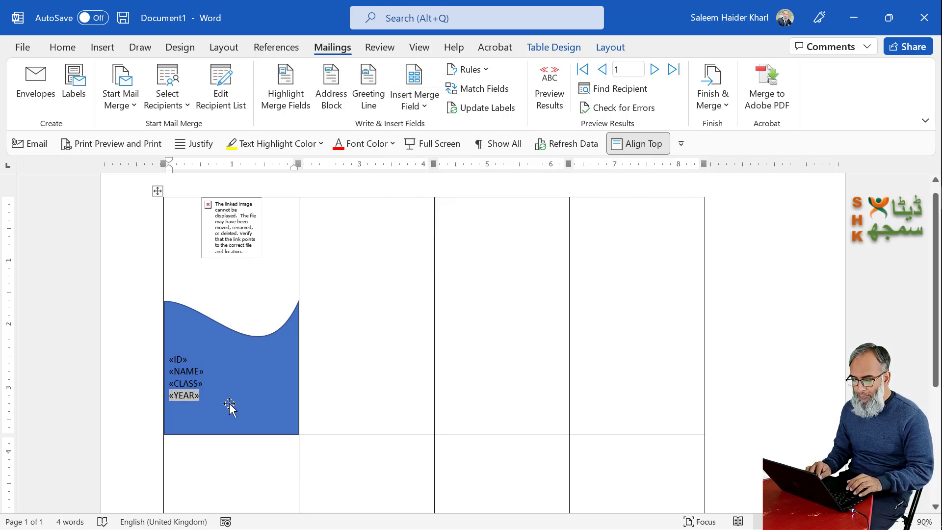
# Add the labels "ID:" and "NAME:" in front of their matching merge fields
pyautogui.press('Up')
pyautogui.press('Up')
pyautogui.press('Up')
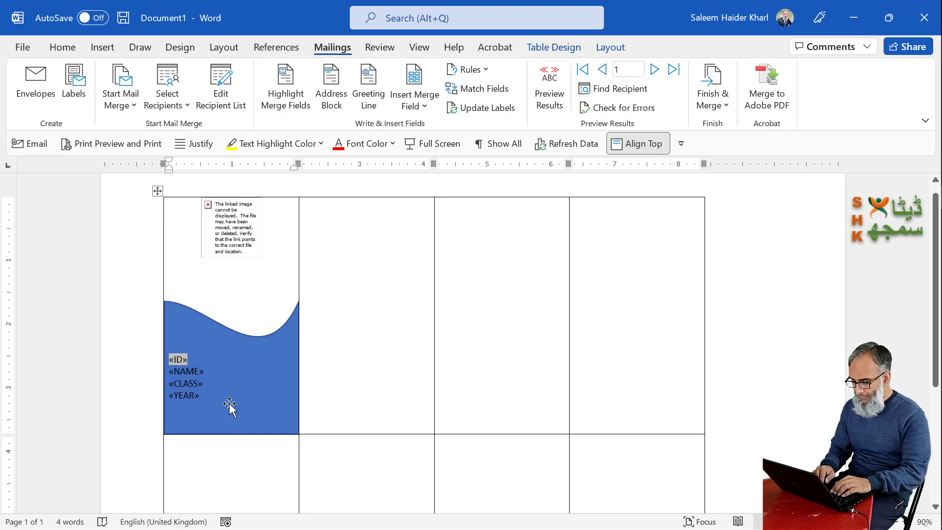
pyautogui.write('ID:')
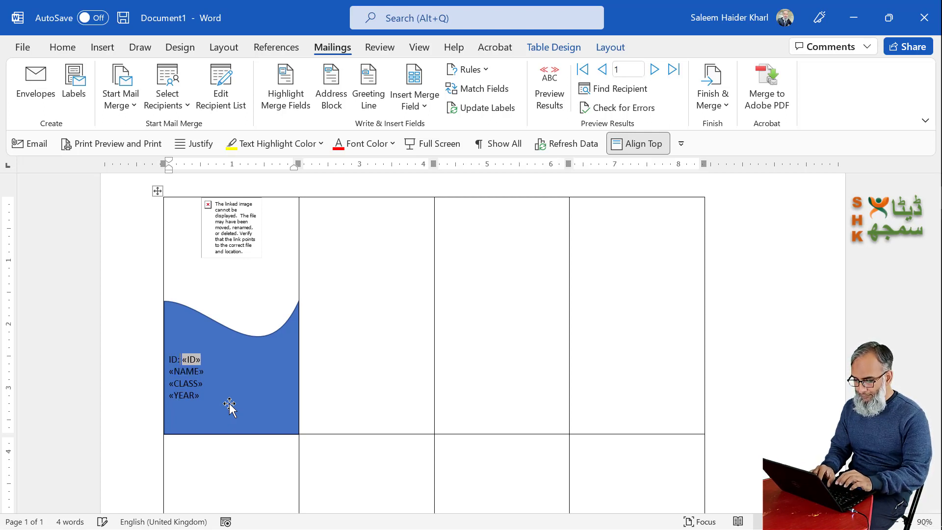
pyautogui.press('Down')
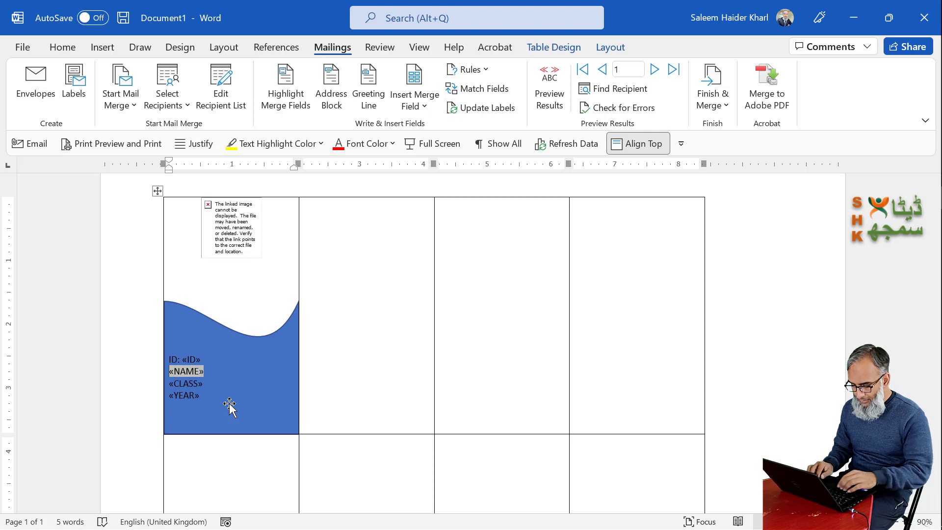
pyautogui.write('NA')
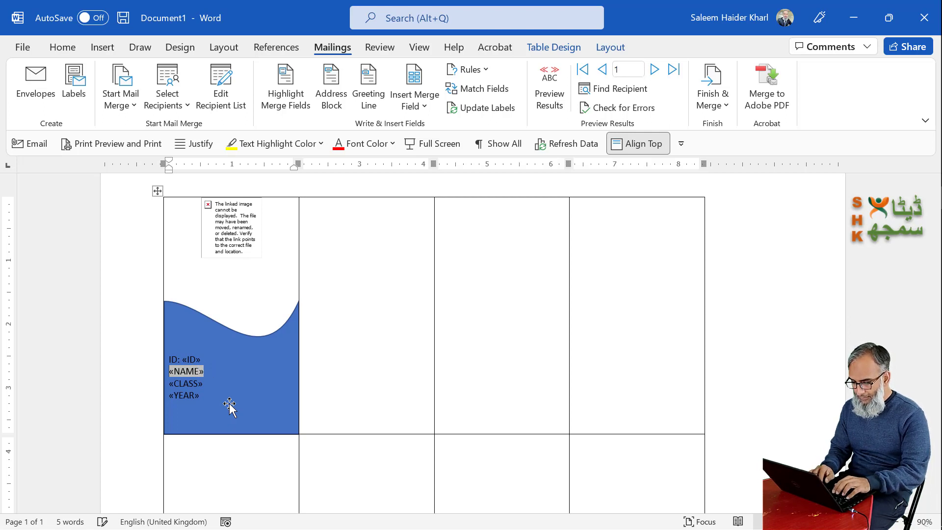
pyautogui.write('ME:')
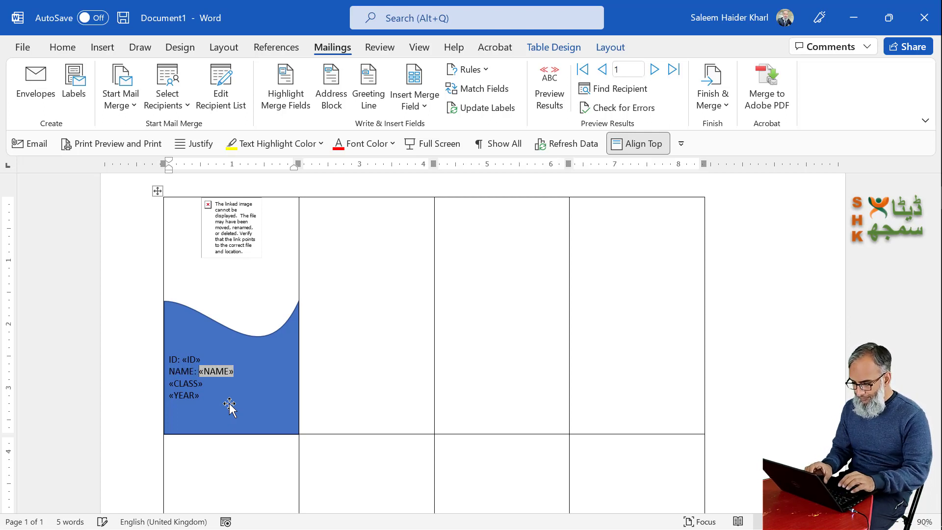
# Add the labels "CLASS:" and "YEAR:" in front of their matching merge fields
pyautogui.press('Down')
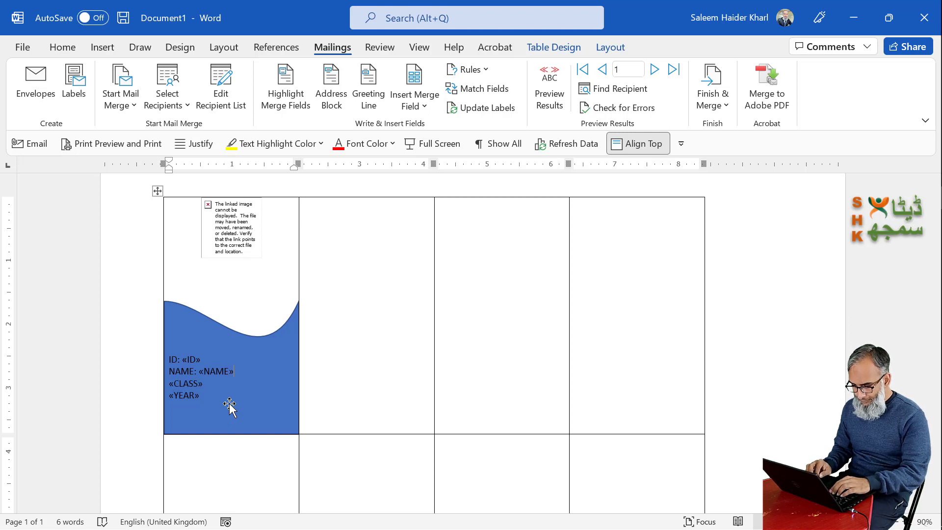
pyautogui.write('CLASS:')
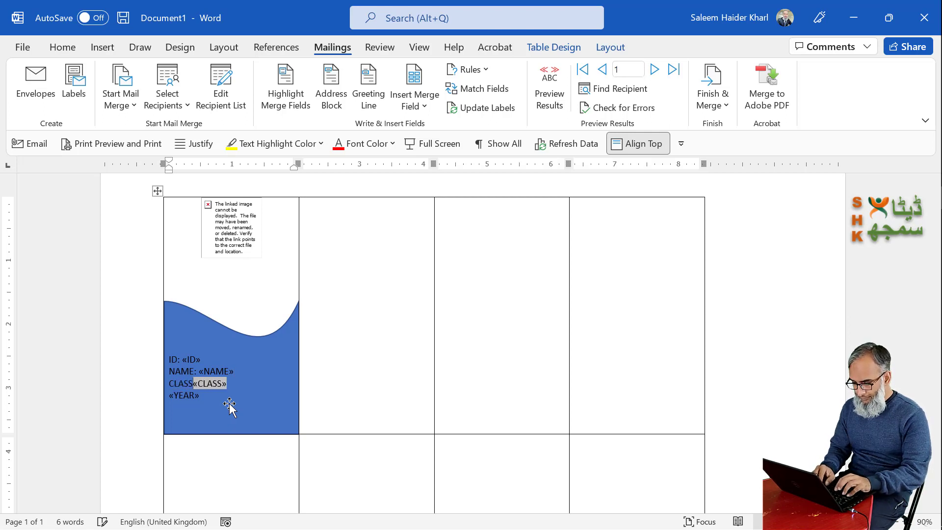
pyautogui.press('Down')
pyautogui.press('Left')
pyautogui.press('Left')
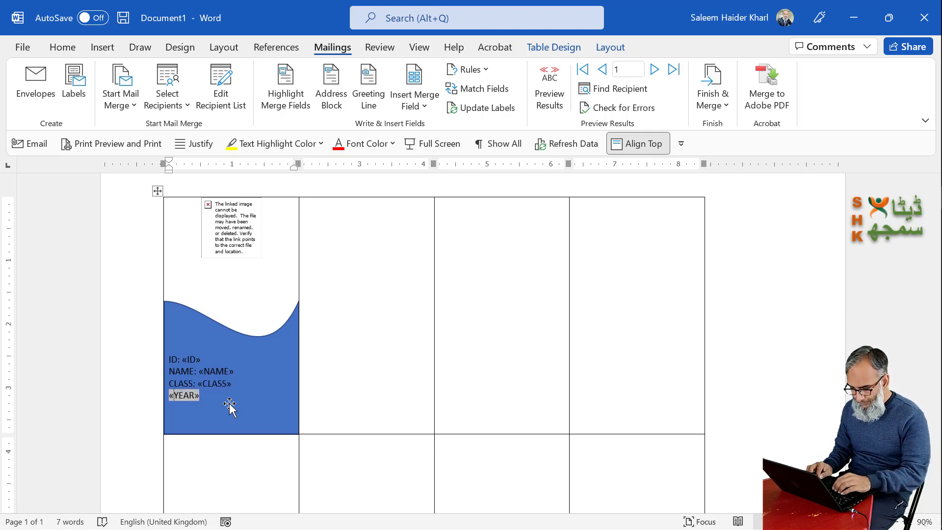
pyautogui.write('YEAR:')
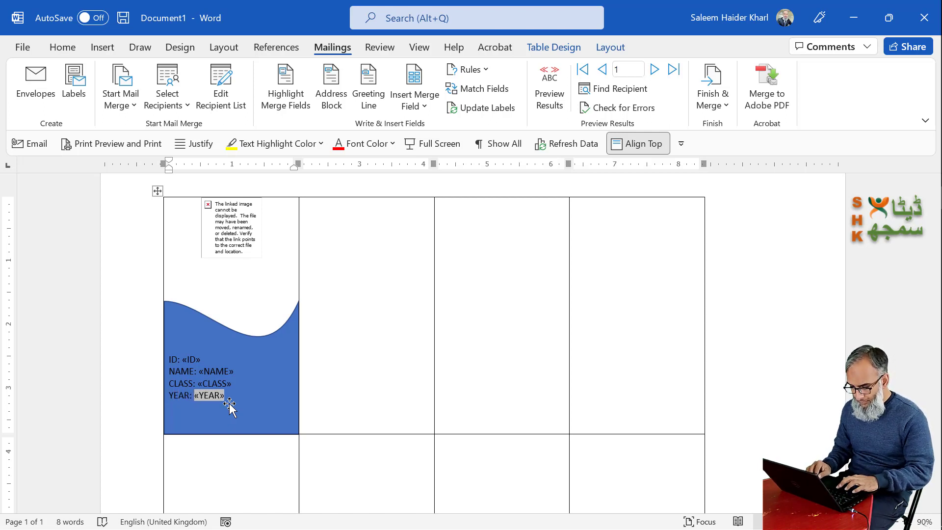
# Add spaces after the "YEAR:" and "ID:" labels so their merge fields line up with the NAME field
pyautogui.press('Up')
pyautogui.press('Up')
pyautogui.press('Up')
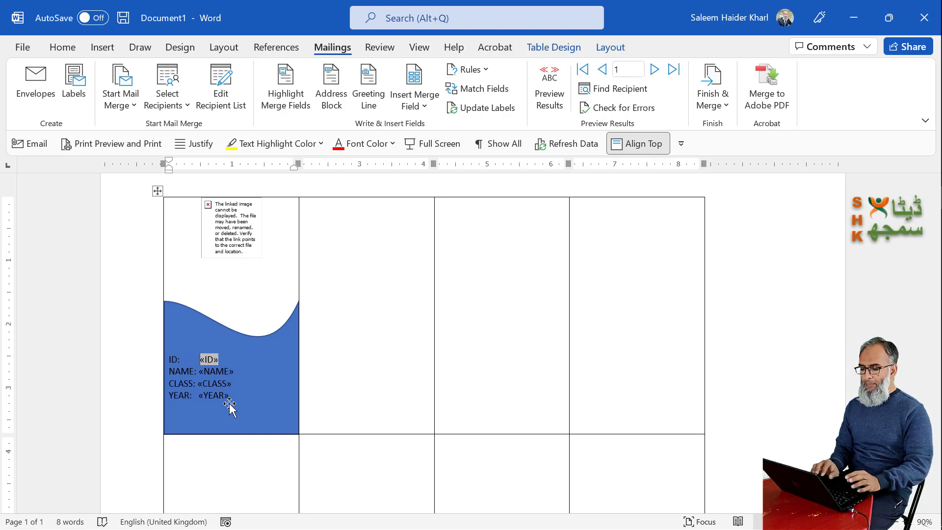
pyautogui.press('Down')
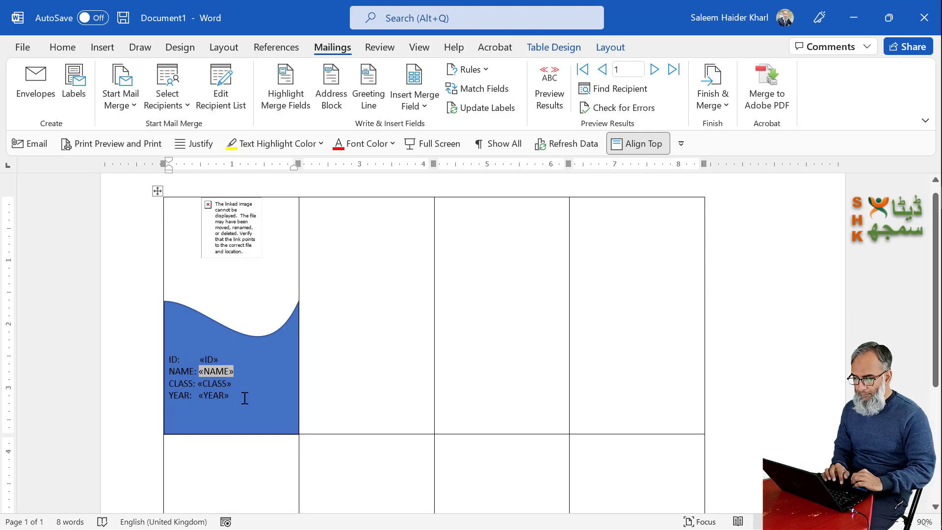
# Format the four label and merge field lines on the blue shape as bold white text
pyautogui.click(245, 398)
pyautogui.hotkey('shift', 'Up')
pyautogui.hotkey('shift', 'Up')
pyautogui.hotkey('shift', 'Up')
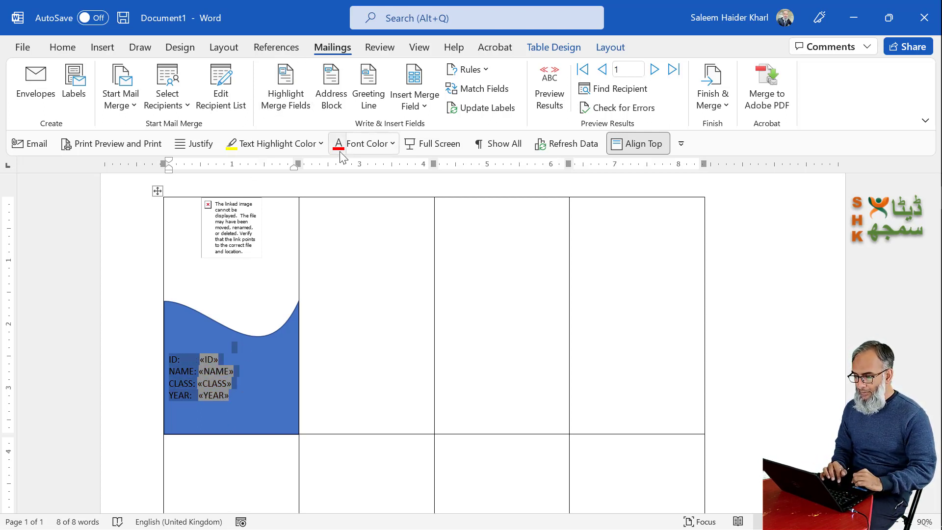
pyautogui.click(392, 143)
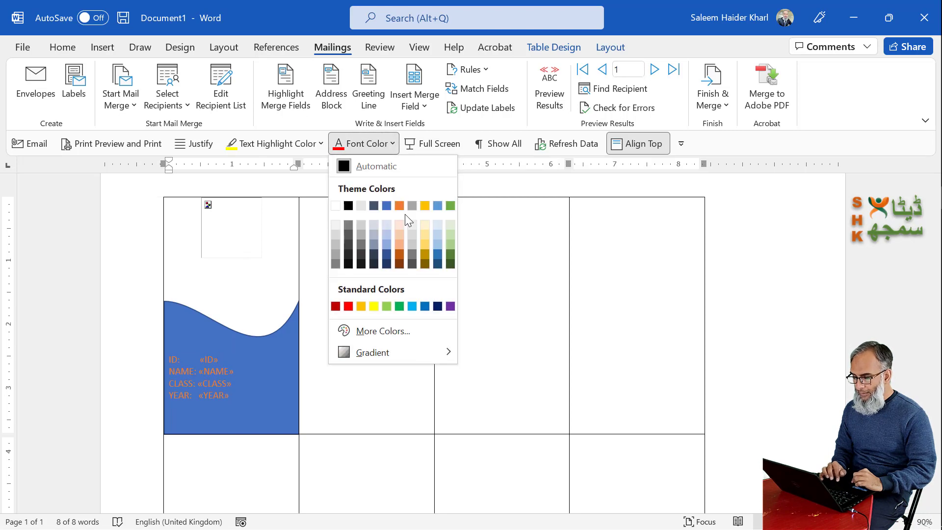
pyautogui.click(336, 206)
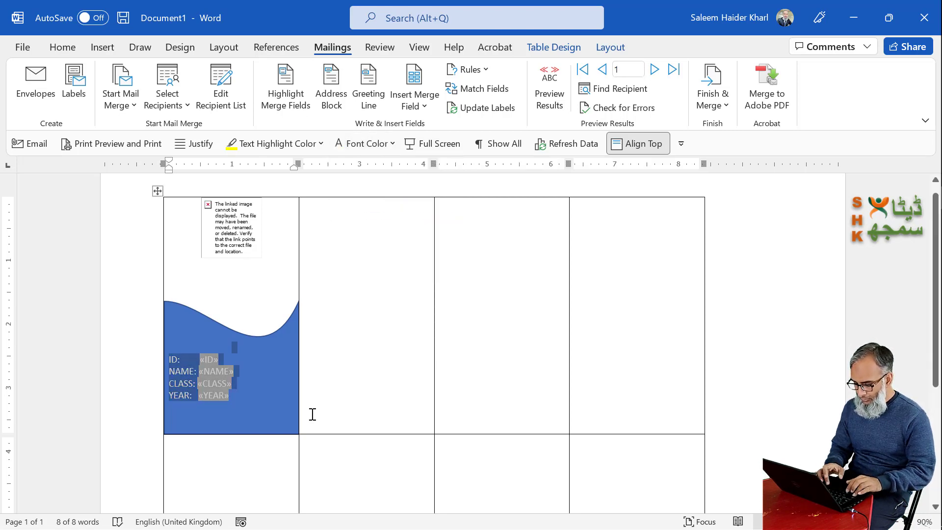
pyautogui.click(263, 396)
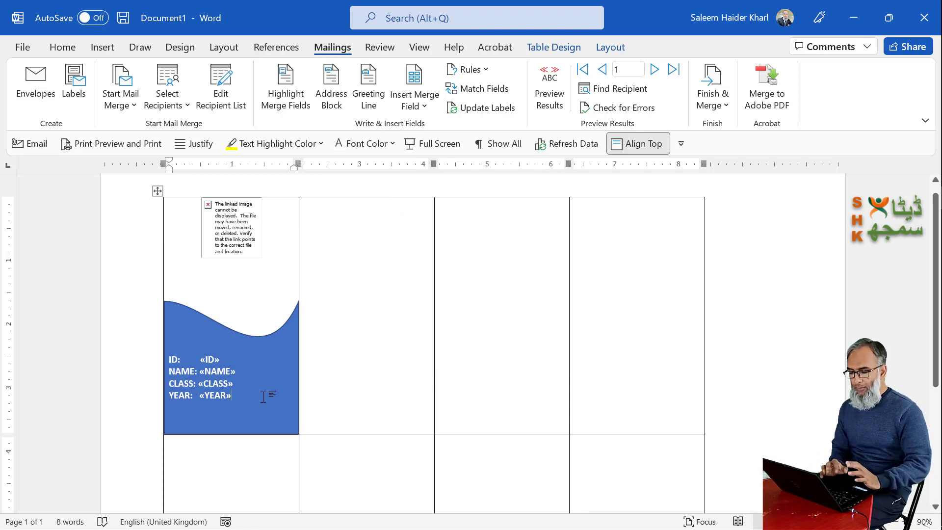
# Start inserting a picture from this device and open the Personal > Background folder on drive D
pyautogui.click(103, 46)
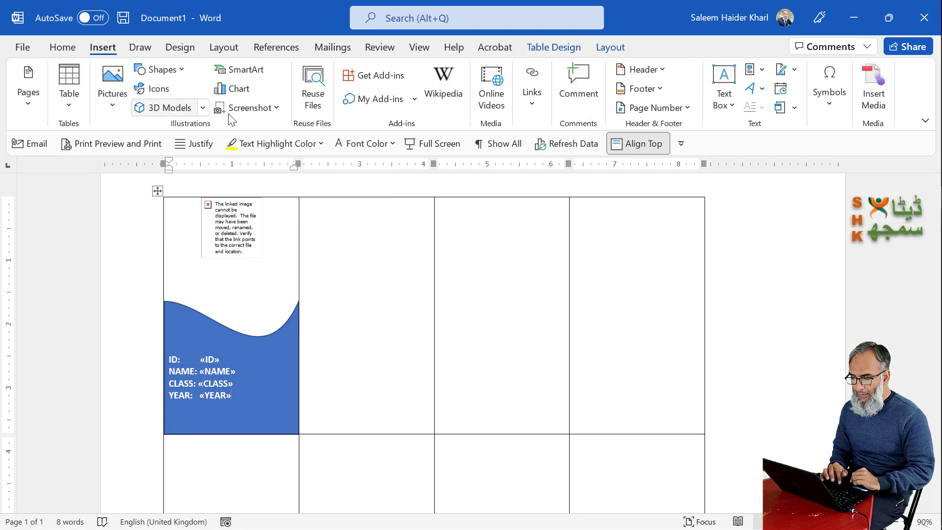
pyautogui.click(123, 102)
pyautogui.click(151, 154)
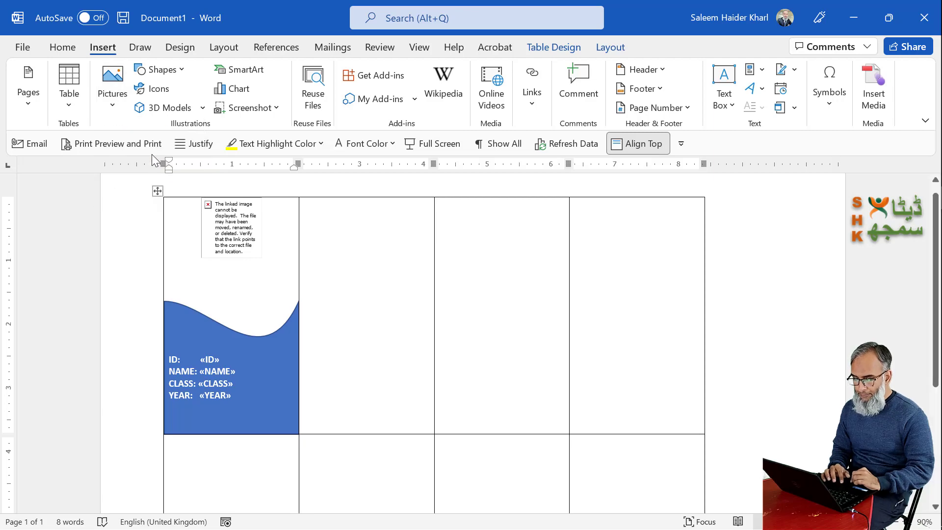
pyautogui.click(105, 245)
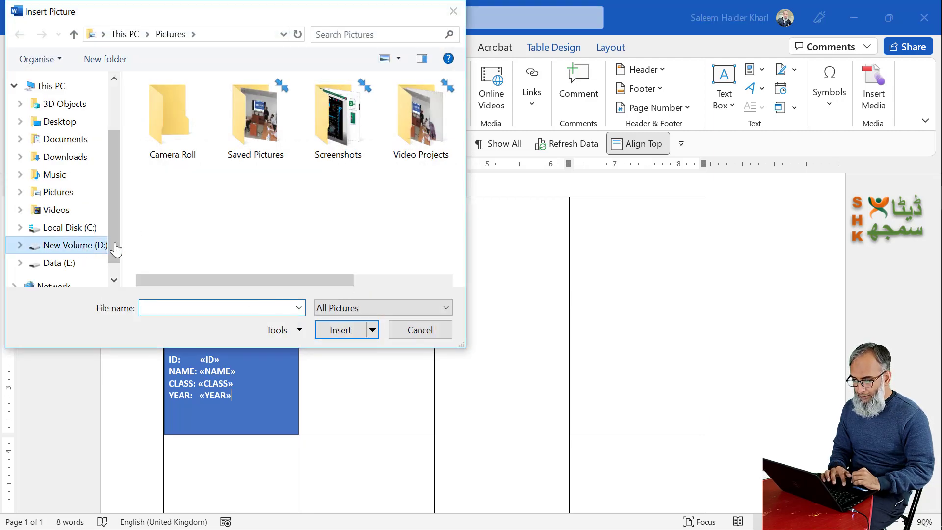
pyautogui.press('p')
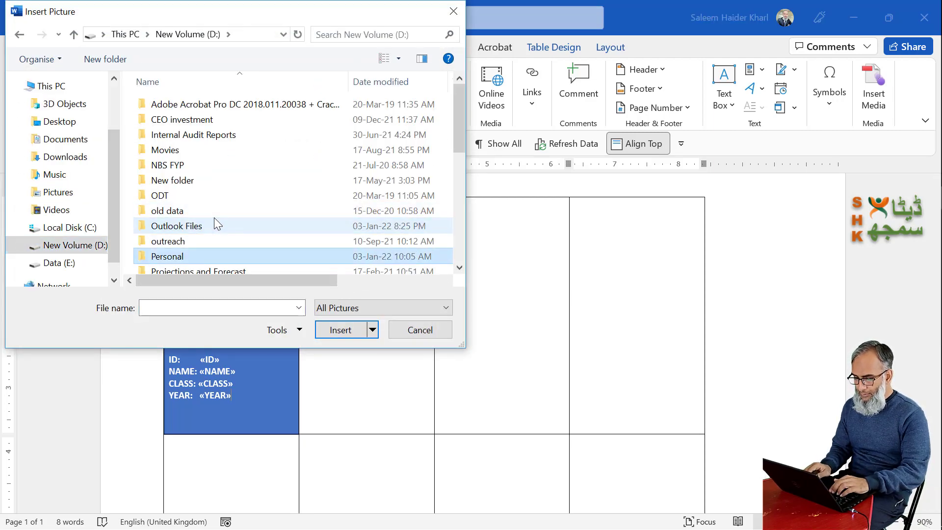
pyautogui.press('Return')
pyautogui.press('b')
pyautogui.press('Return')
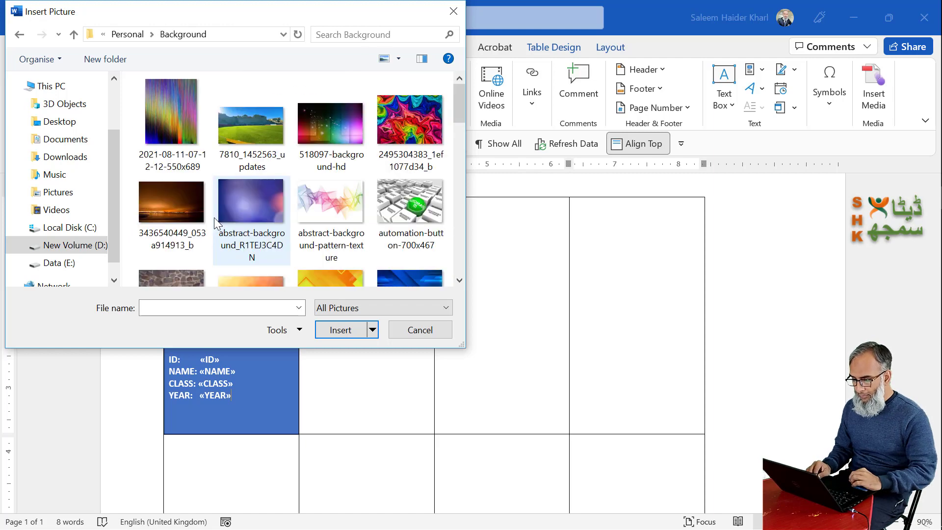
# Find the SHK logo in the Background folder and insert it below the YEAR line
pyautogui.press('Down')
pyautogui.press('Down')
pyautogui.press('Down')
pyautogui.press('Down')
pyautogui.press('Down')
pyautogui.press('Down')
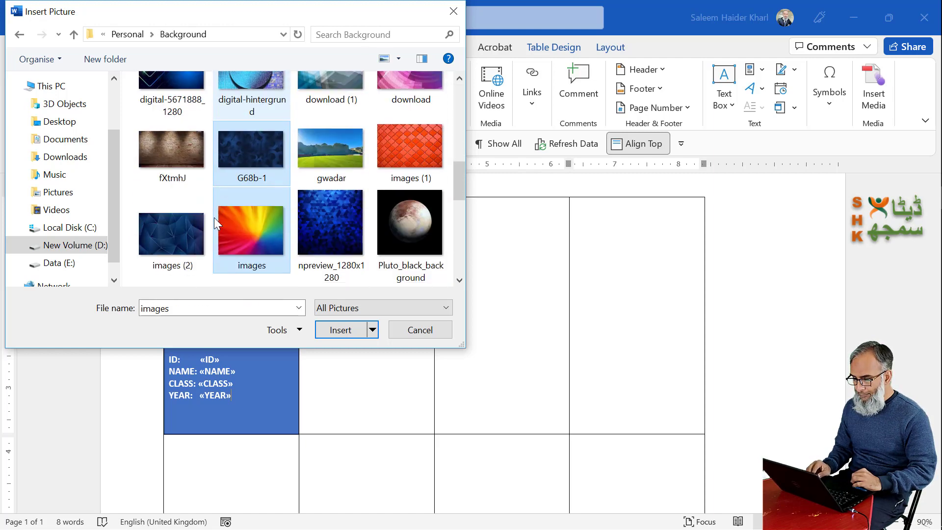
pyautogui.doubleClick(421, 155)
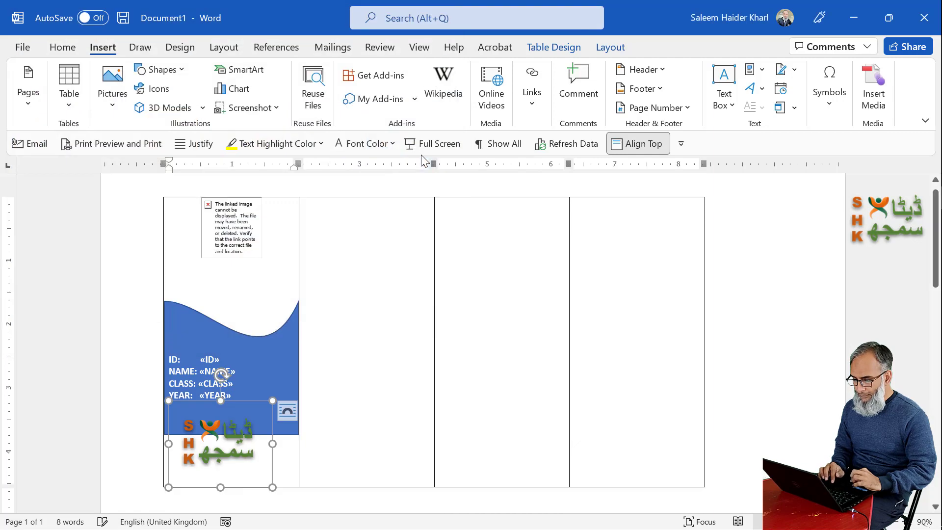
# Set the logo in front of text, shrink it to about 0.36" by 0.43" and place it in the wave's dip
pyautogui.click(291, 415)
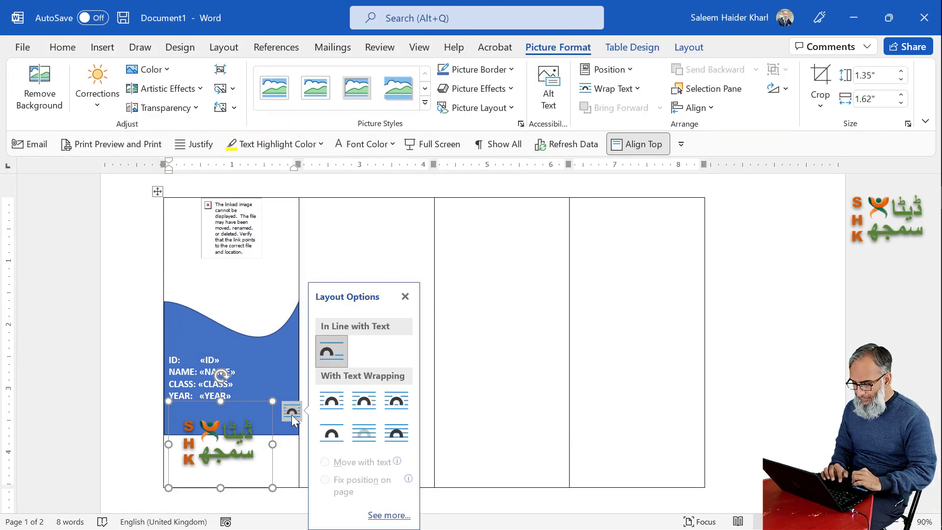
pyautogui.click(396, 434)
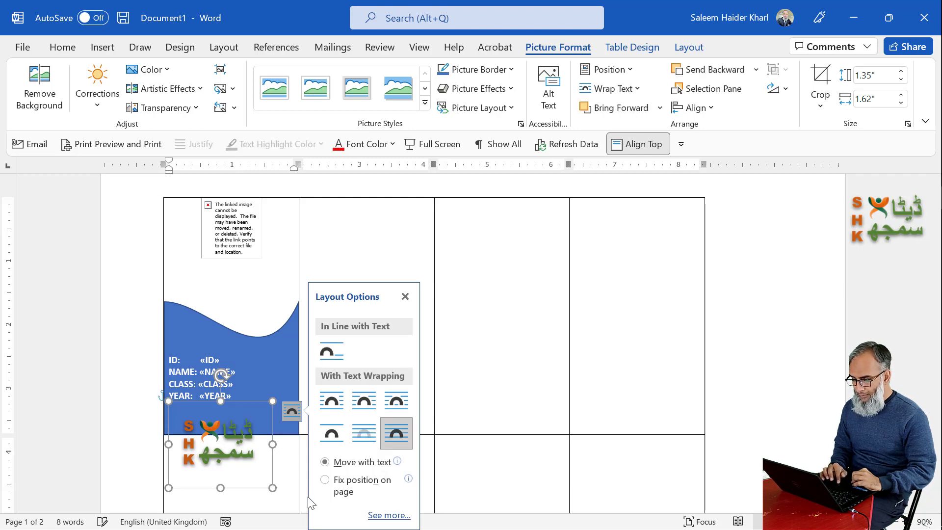
pyautogui.moveTo(272, 487); pyautogui.dragTo(260, 319)
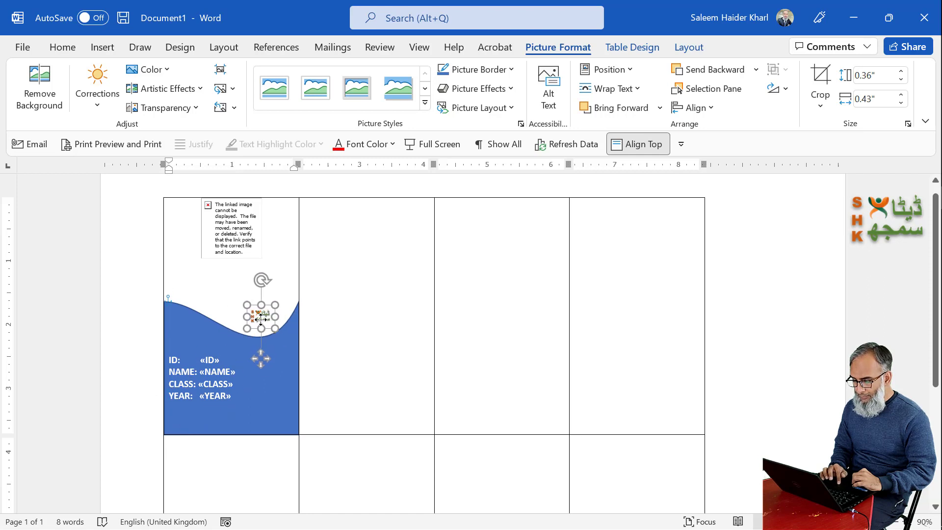
# Update the labels so the finished first card design is copied to every other label in the sheet
pyautogui.click(374, 266)
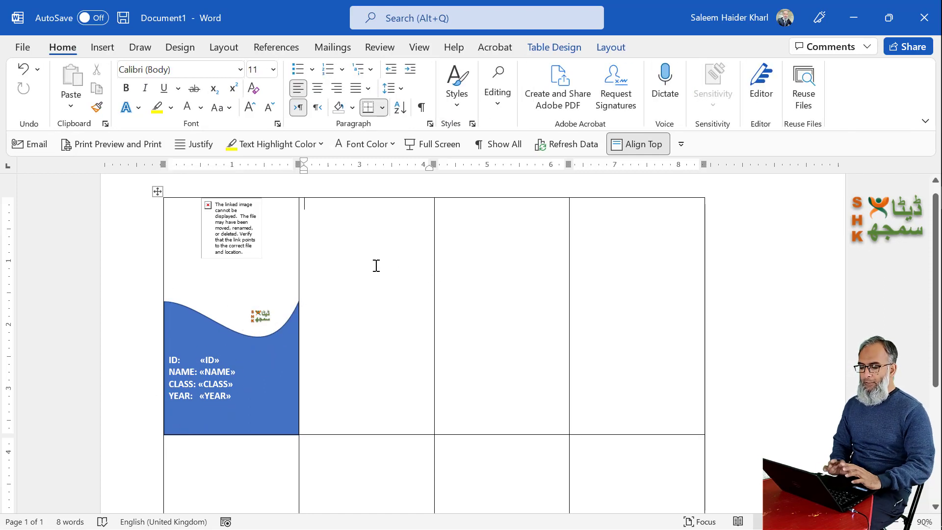
pyautogui.click(343, 53)
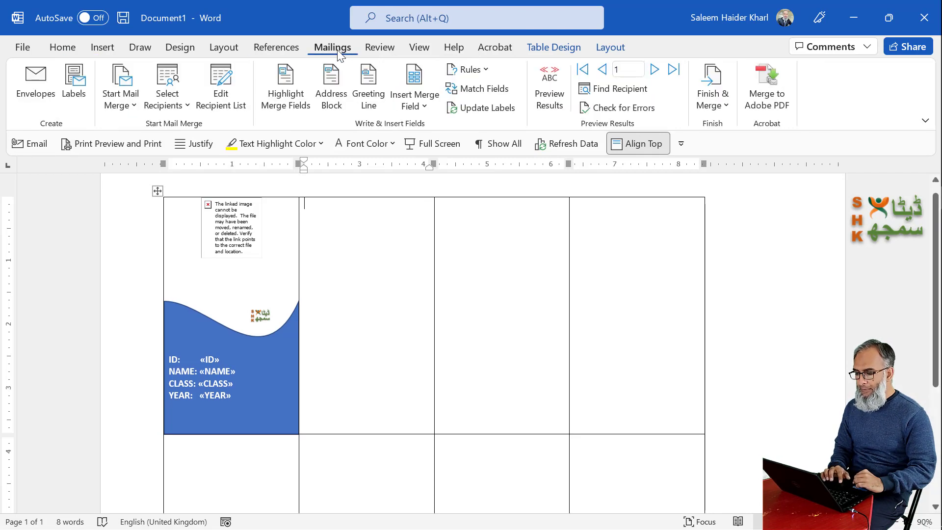
pyautogui.click(482, 108)
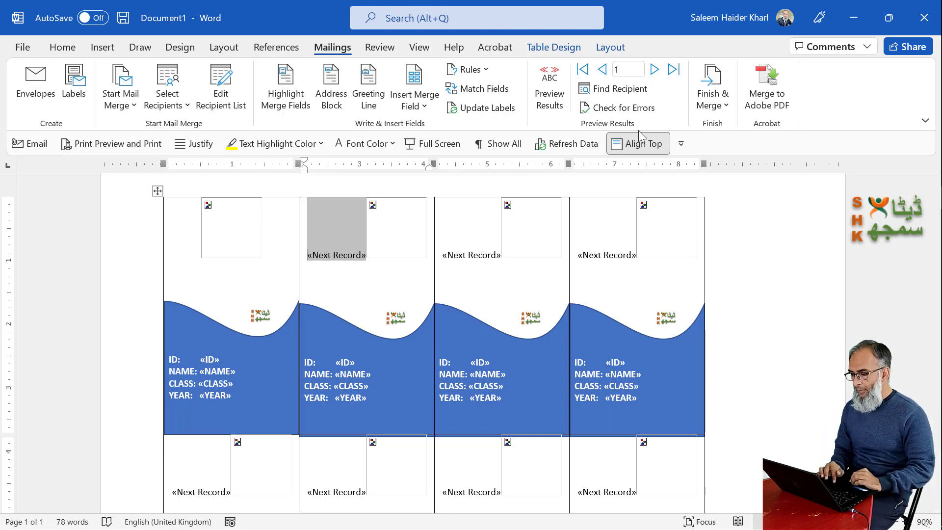
# Finish the mail merge by merging all records into a new document of individual labels
pyautogui.click(709, 105)
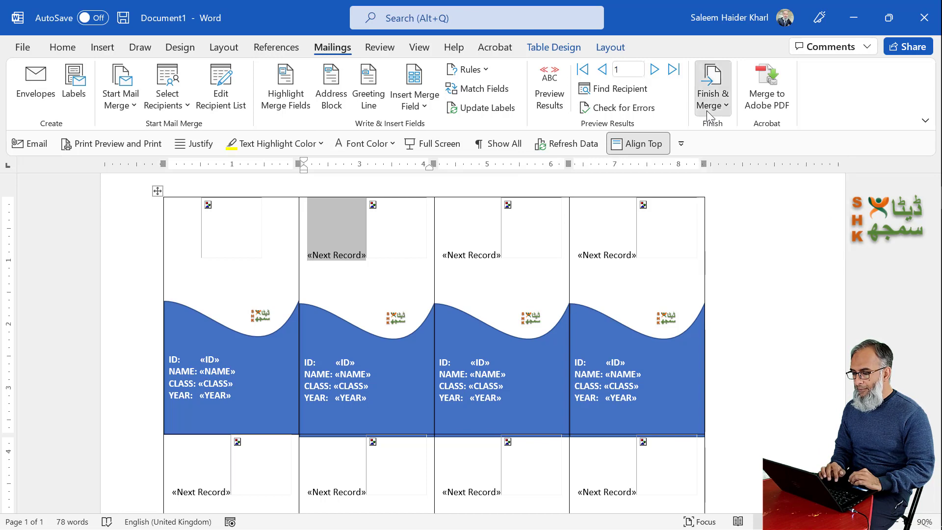
pyautogui.click(734, 132)
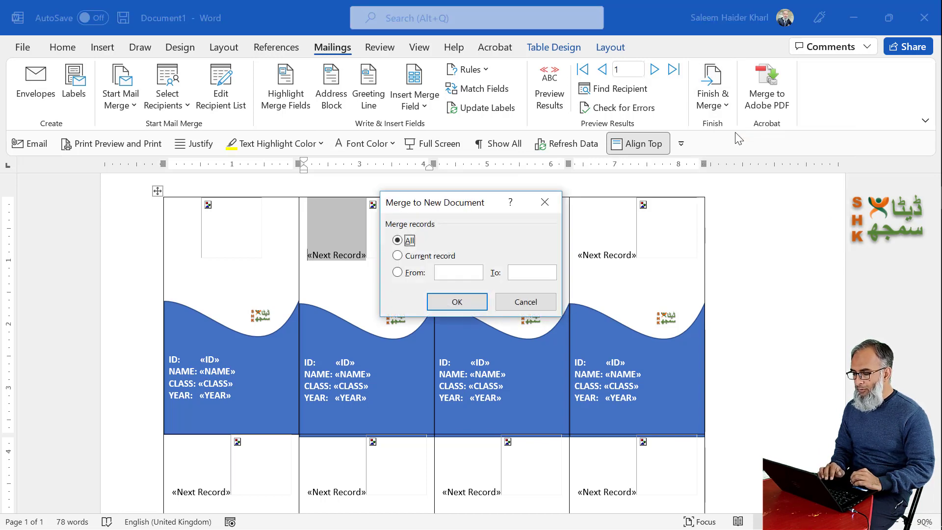
pyautogui.click(455, 302)
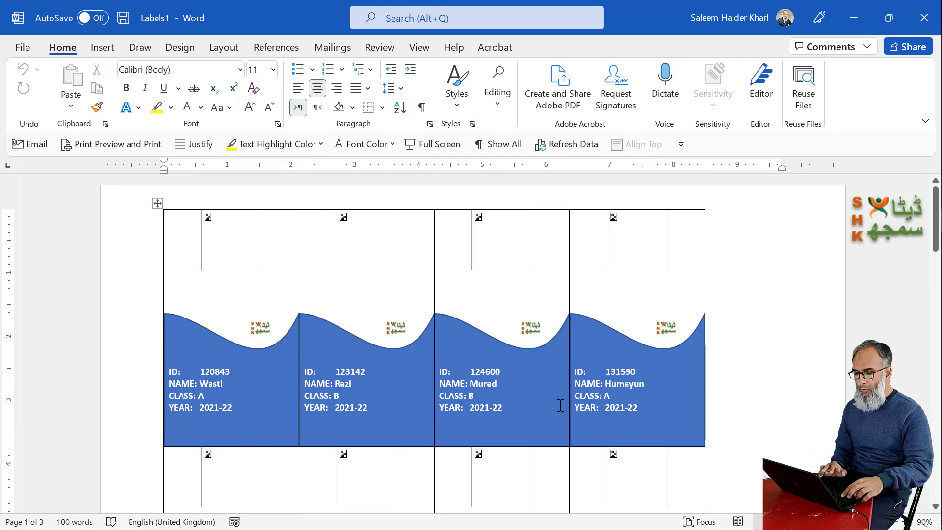
# Update all fields in the merged document, allowing access to external files, to load the student photos, and check both rows of cards
pyautogui.hotkey('ctrl', 'a')
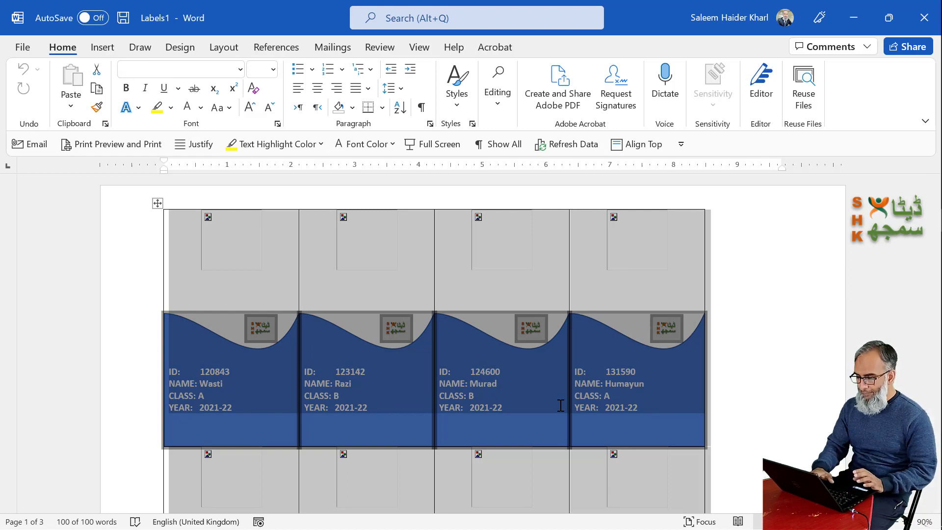
pyautogui.press('F9')
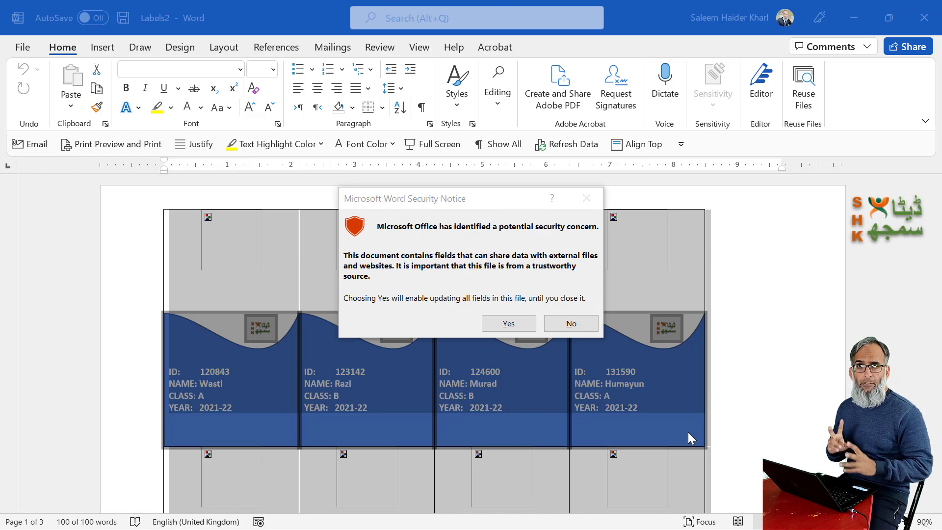
pyautogui.click(509, 324)
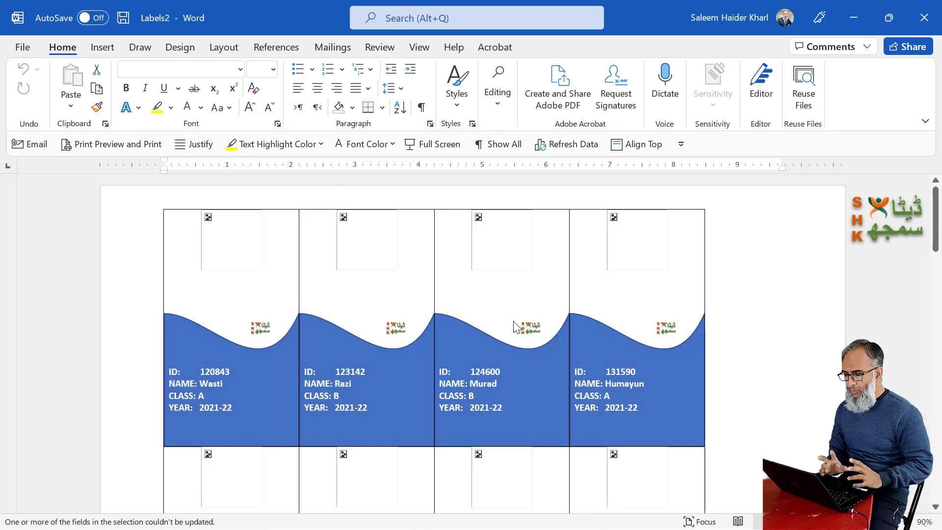
pyautogui.hotkey('ctrl', 'a')
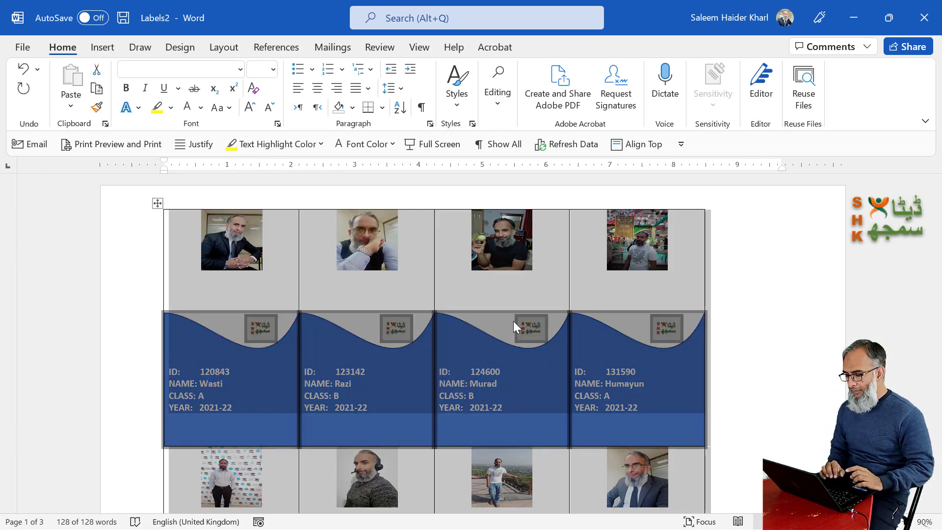
pyautogui.scroll(-2, 513, 321)
pyautogui.click(521, 343)
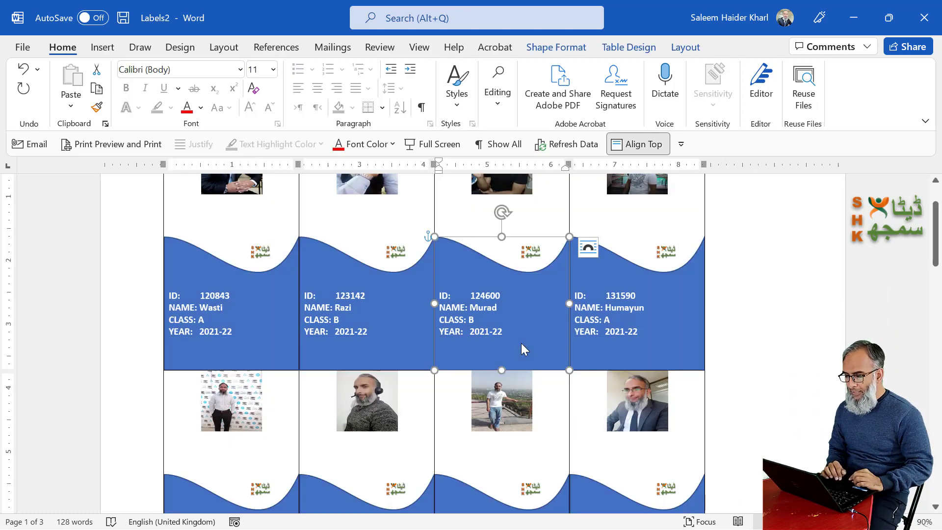
pyautogui.scroll(2, 521, 343)
pyautogui.scroll(-5, 522, 343)
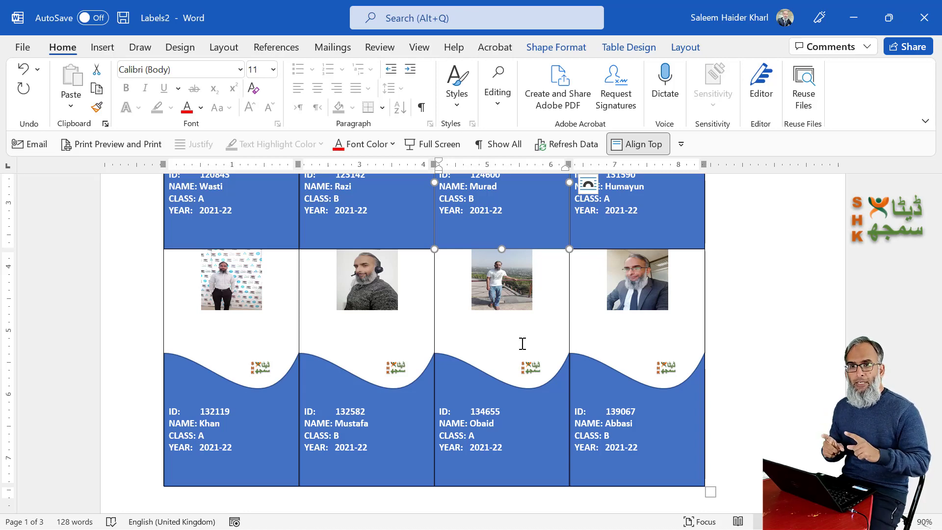
pyautogui.scroll(5, 523, 343)
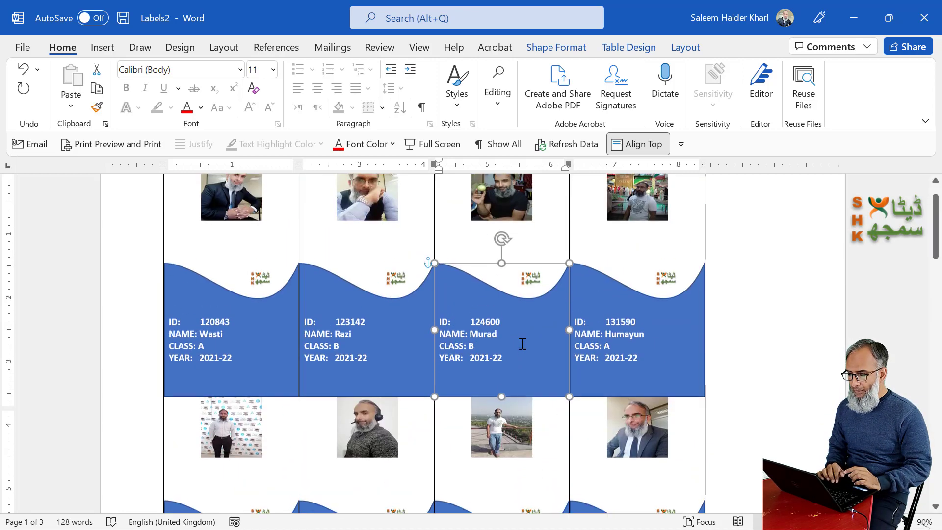